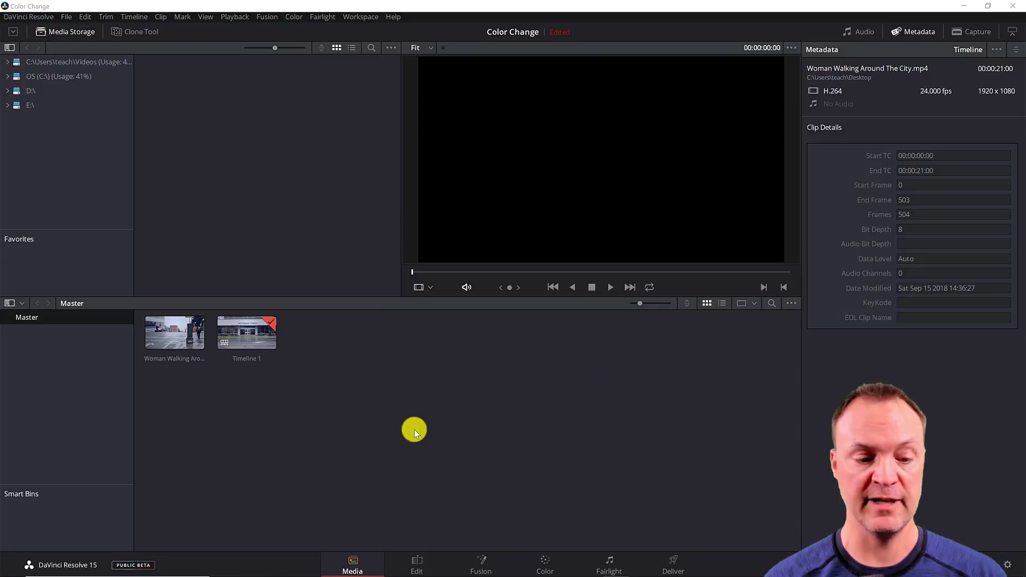
# On the Edit page, preview frames 01:00:05:09, 01:00:08:20 and 01:00:13:13, then return to 01:00:01:20
pyautogui.click(417, 561)
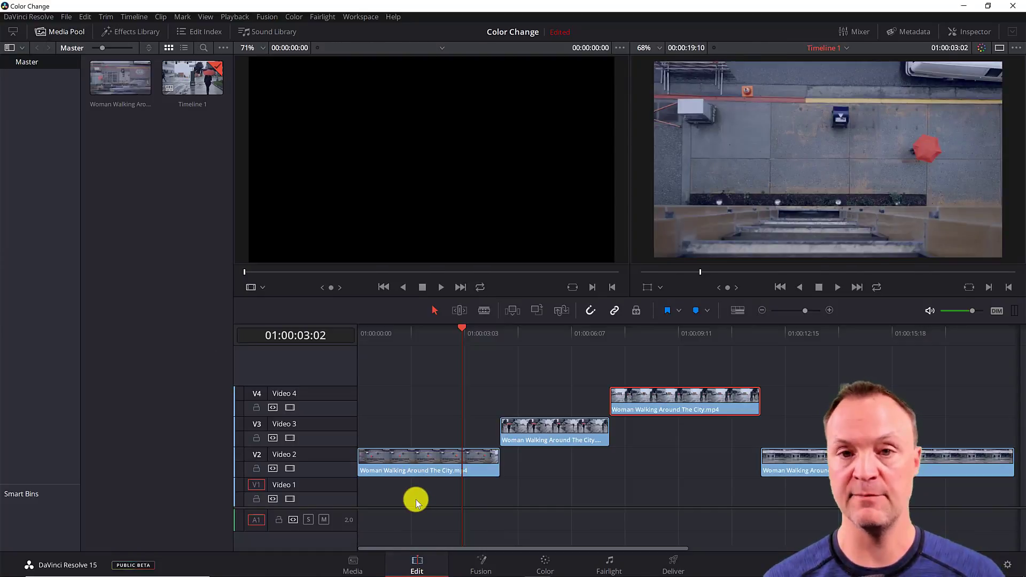
pyautogui.click(540, 332)
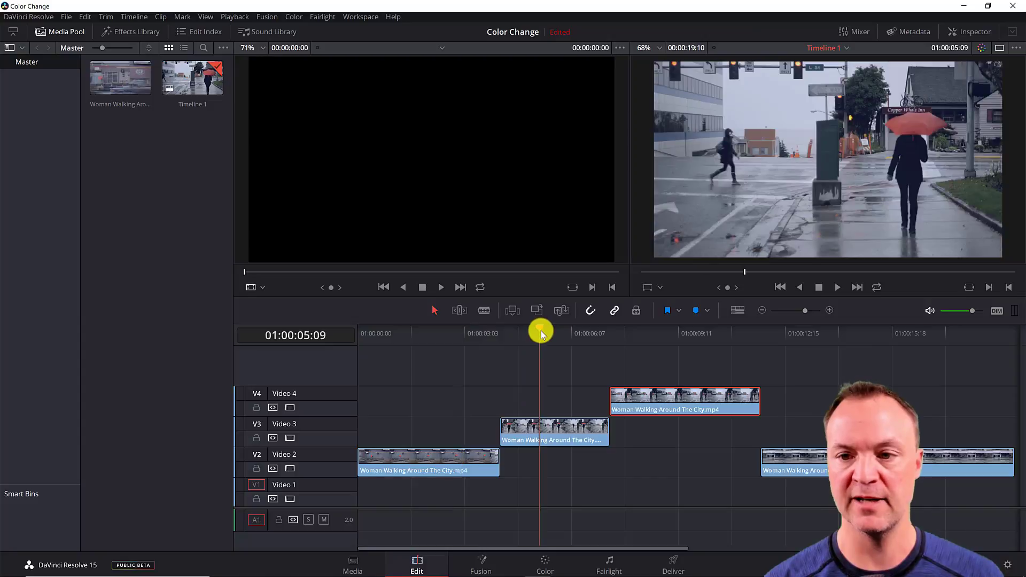
pyautogui.click(657, 334)
pyautogui.click(815, 334)
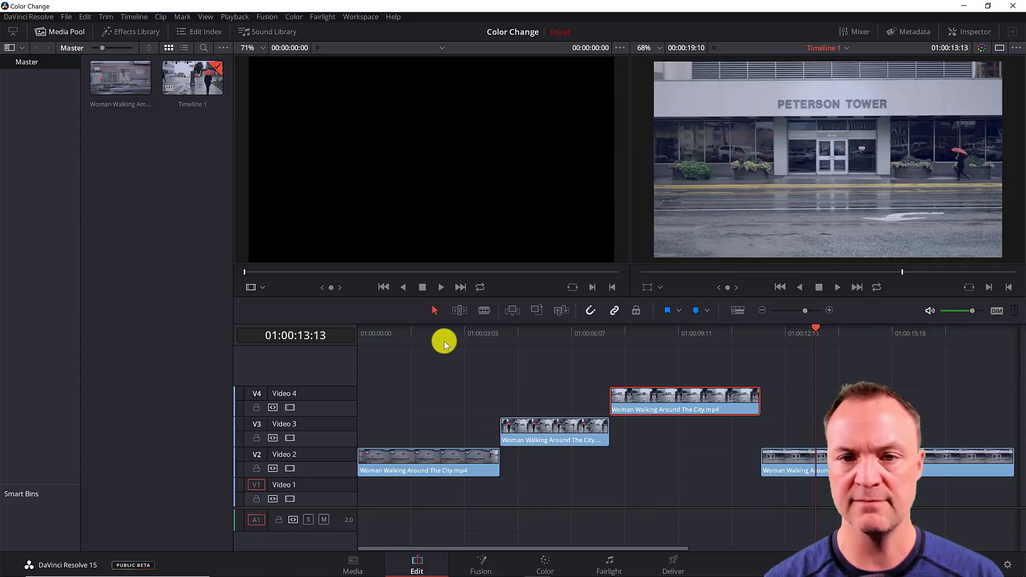
pyautogui.click(419, 331)
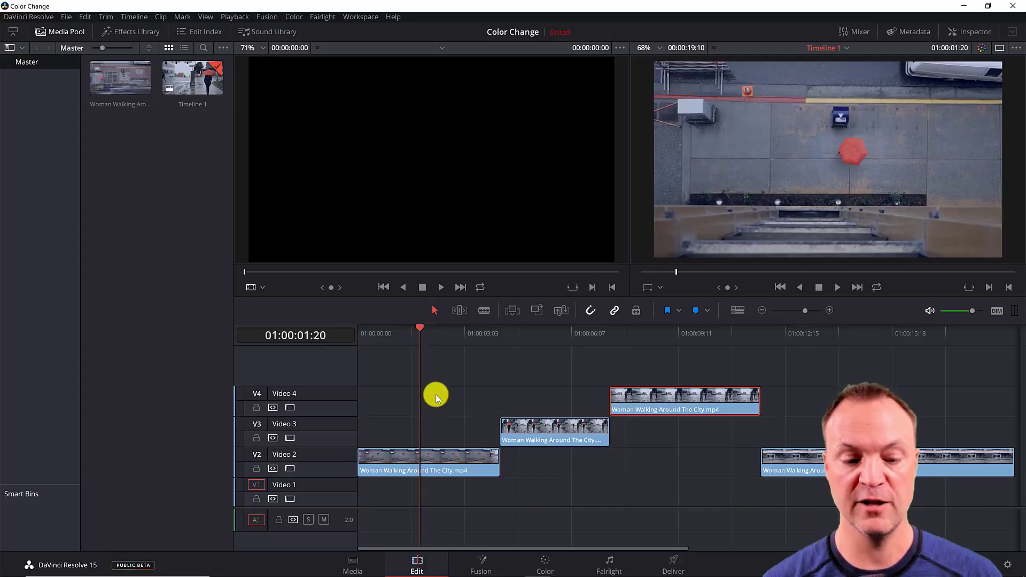
# On the Color page, add serial node 02 after node 01 and show the Qualifier controls
pyautogui.click(546, 564)
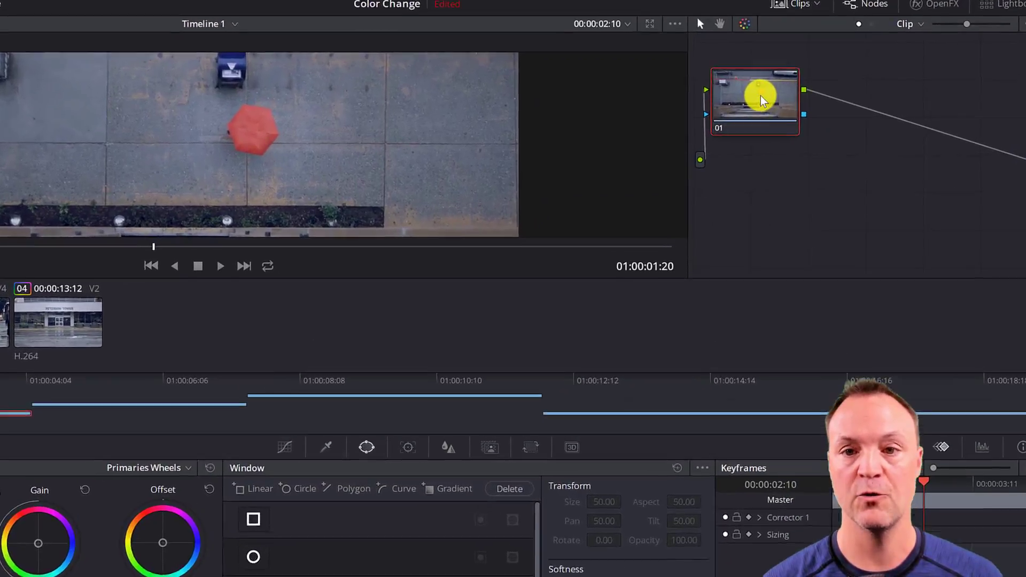
pyautogui.rightClick(806, 110)
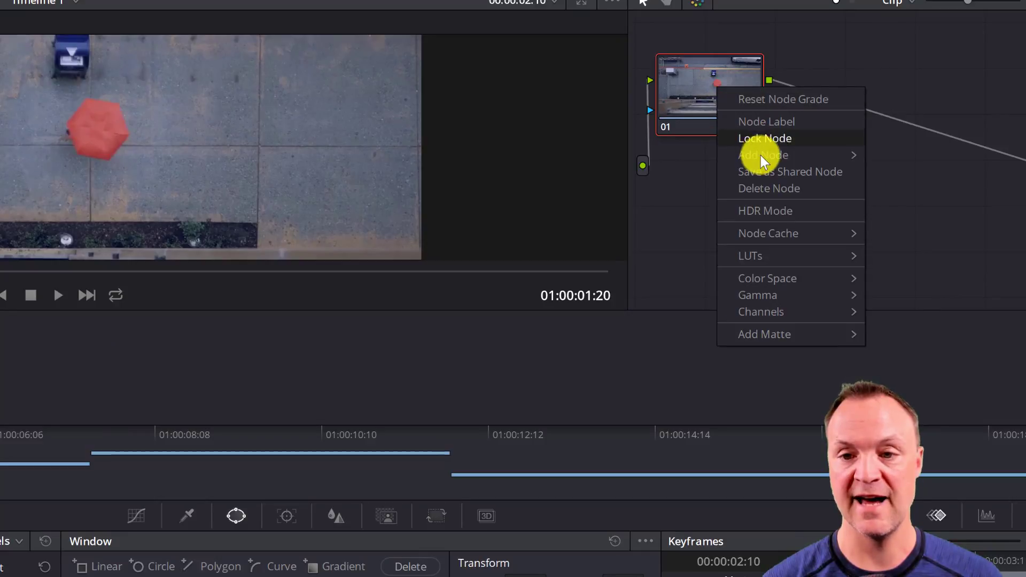
pyautogui.moveTo(762, 155)
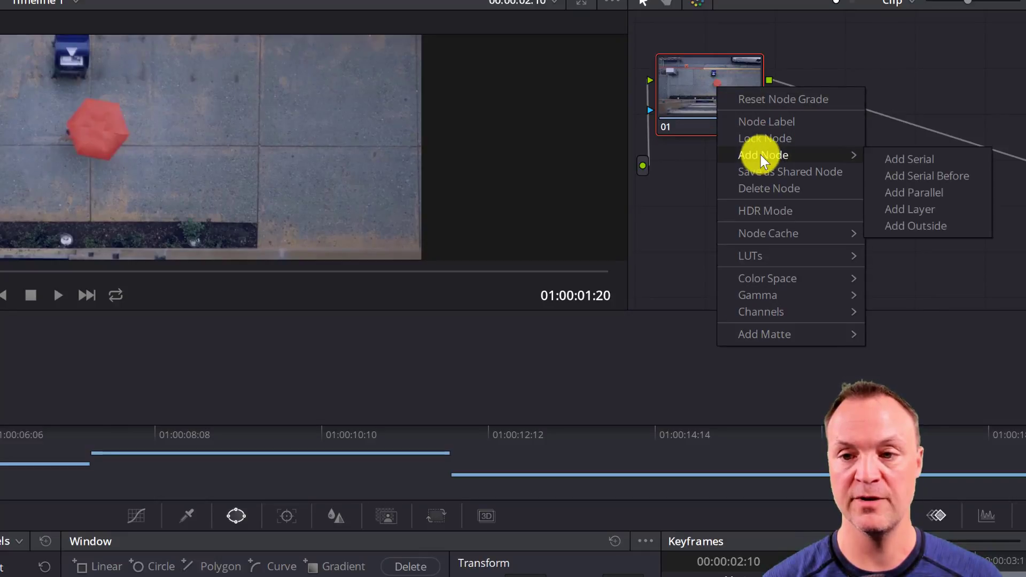
pyautogui.click(899, 162)
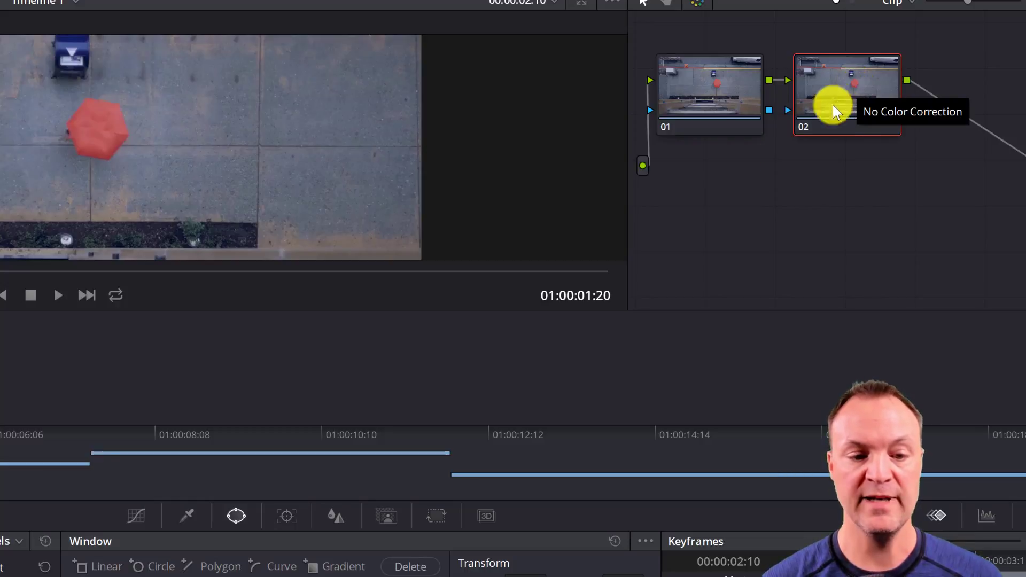
pyautogui.click(190, 516)
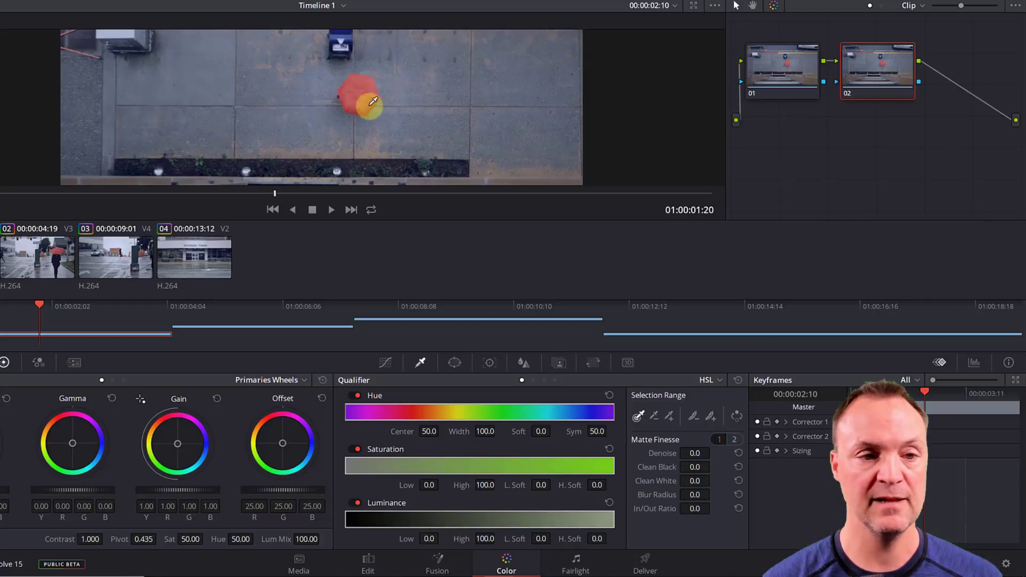
# Sample the red umbrella with the qualifier eyedropper and enable Highlight to preview its matte
pyautogui.click(373, 100)
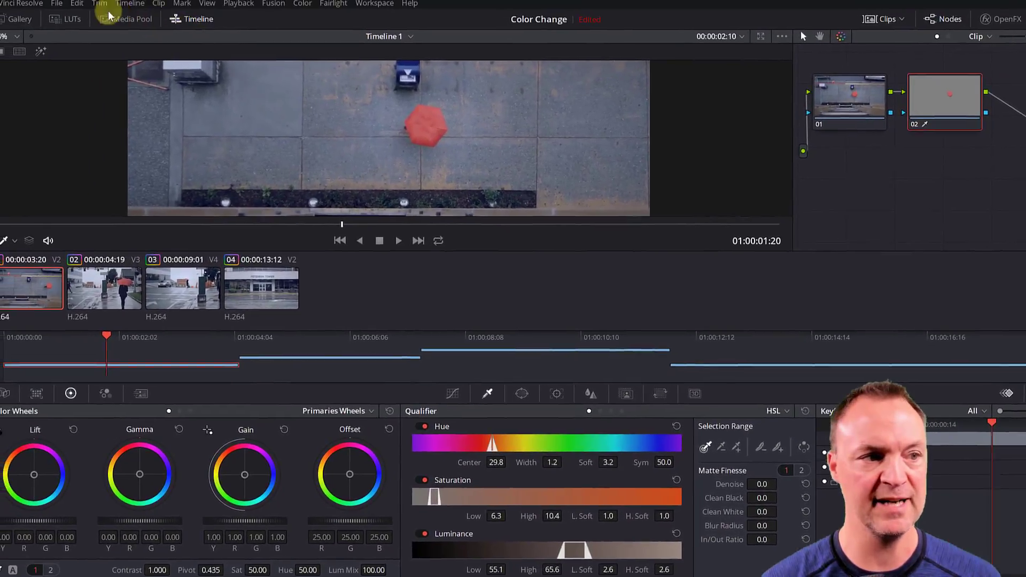
pyautogui.click(49, 55)
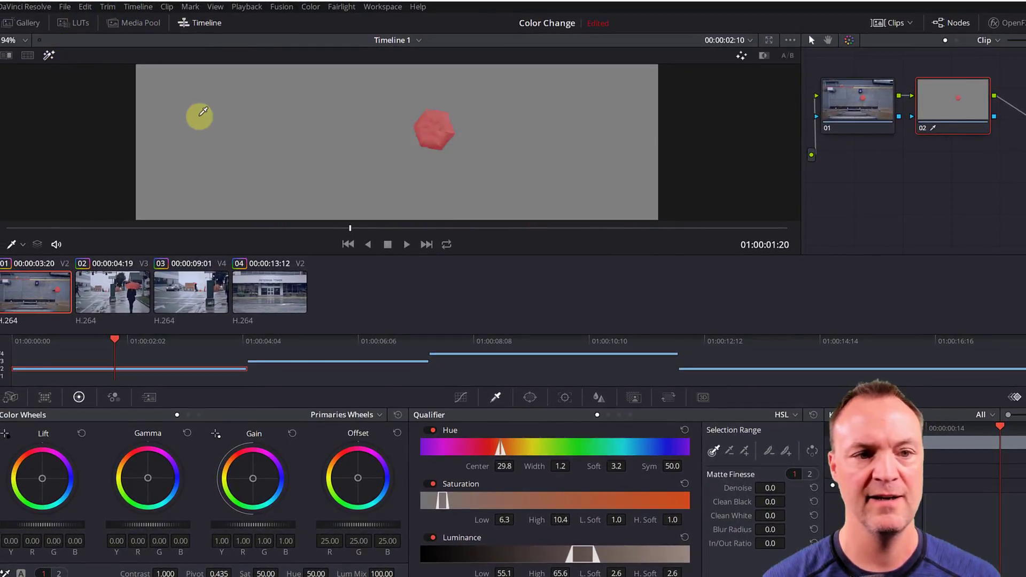
pyautogui.scroll(-3, 329, 113)
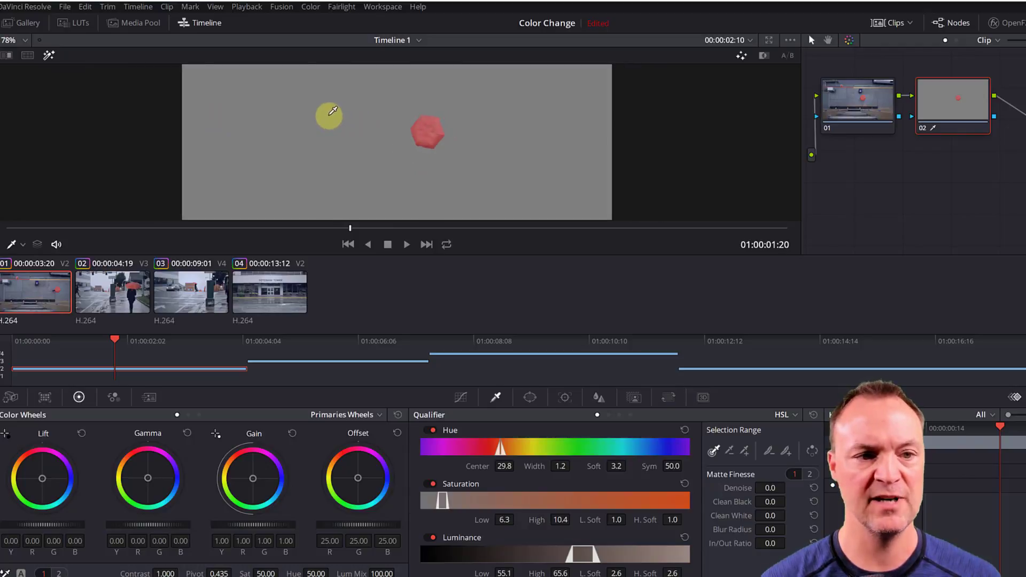
pyautogui.scroll(-1, 328, 113)
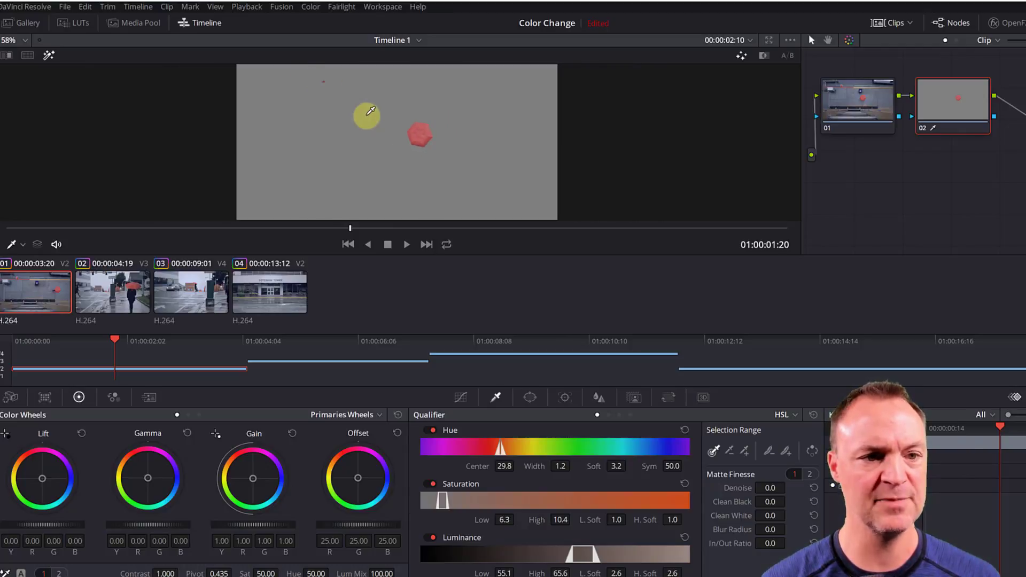
pyautogui.scroll(2, 367, 118)
pyautogui.scroll(3, 374, 144)
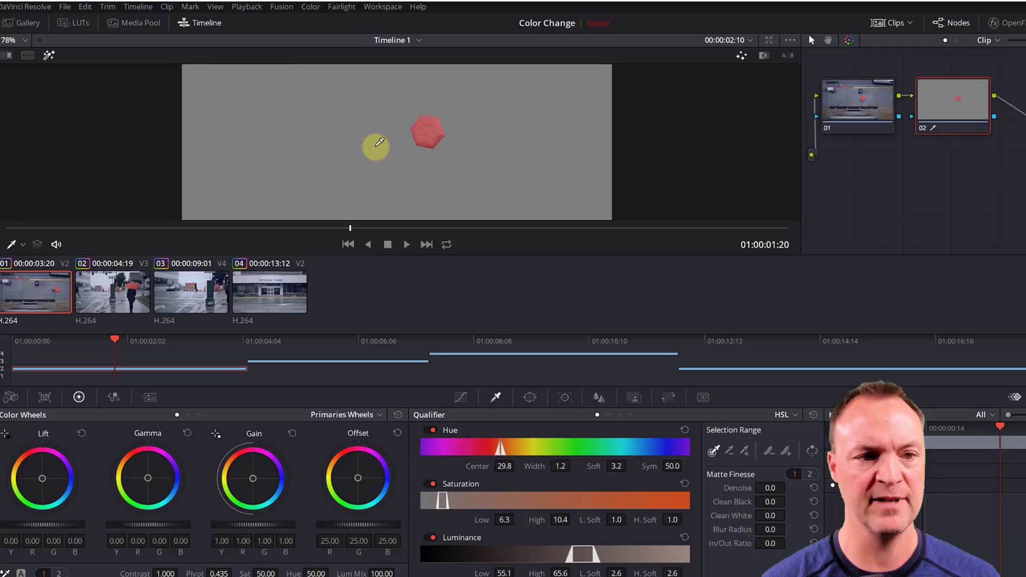
pyautogui.scroll(1, 398, 145)
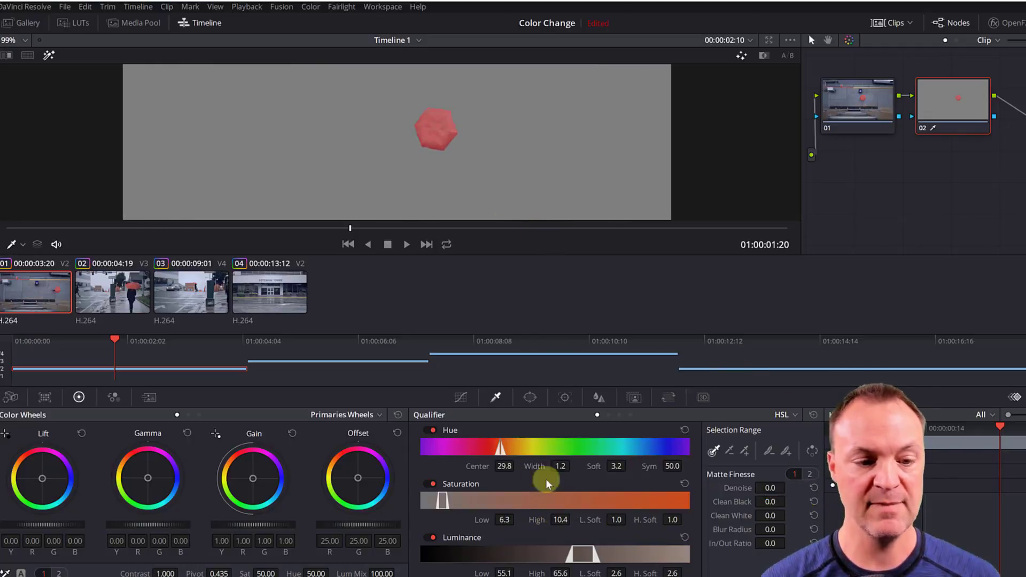
# Widen the Hue width to 11.5, widen the saturation range, and raise Clean White to 14.1
pyautogui.moveTo(500, 449)
pyautogui.mouseDown()
pyautogui.moveTo(470, 453)
pyautogui.moveTo(491, 455)
pyautogui.mouseUp()
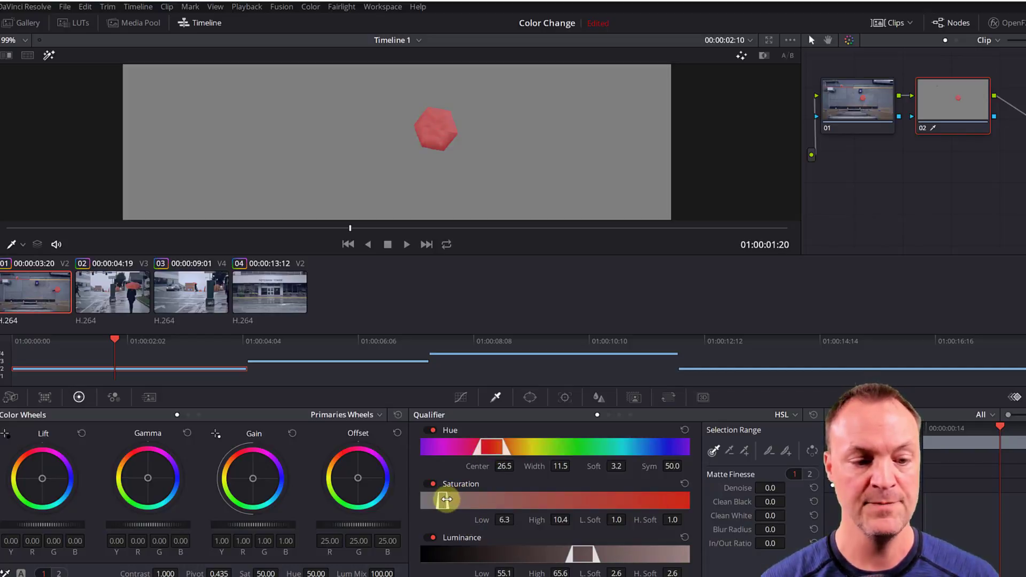
pyautogui.moveTo(447, 500)
pyautogui.mouseDown()
pyautogui.moveTo(459, 499)
pyautogui.moveTo(442, 501)
pyautogui.mouseUp()
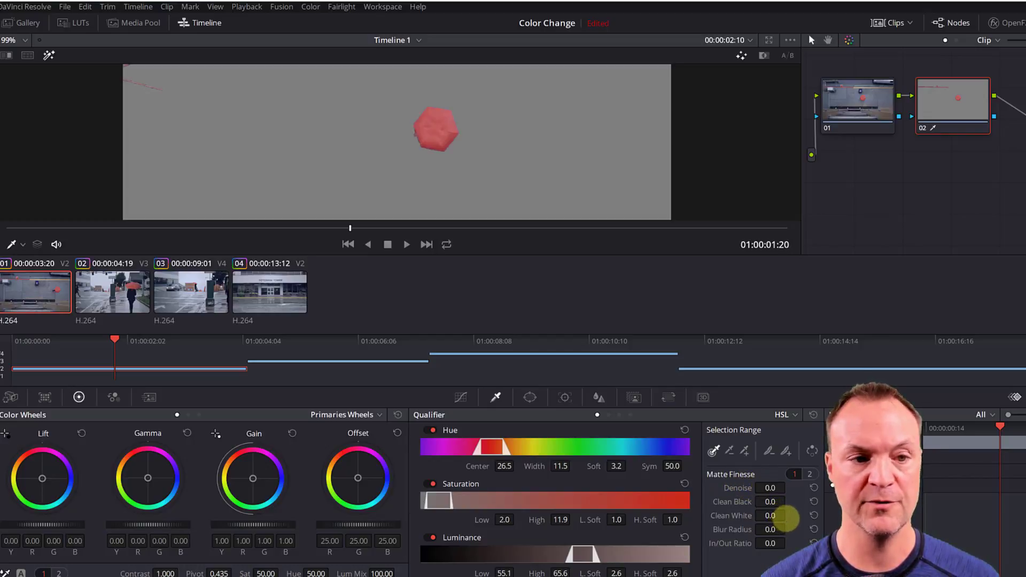
pyautogui.moveTo(786, 517); pyautogui.dragTo(813, 519)
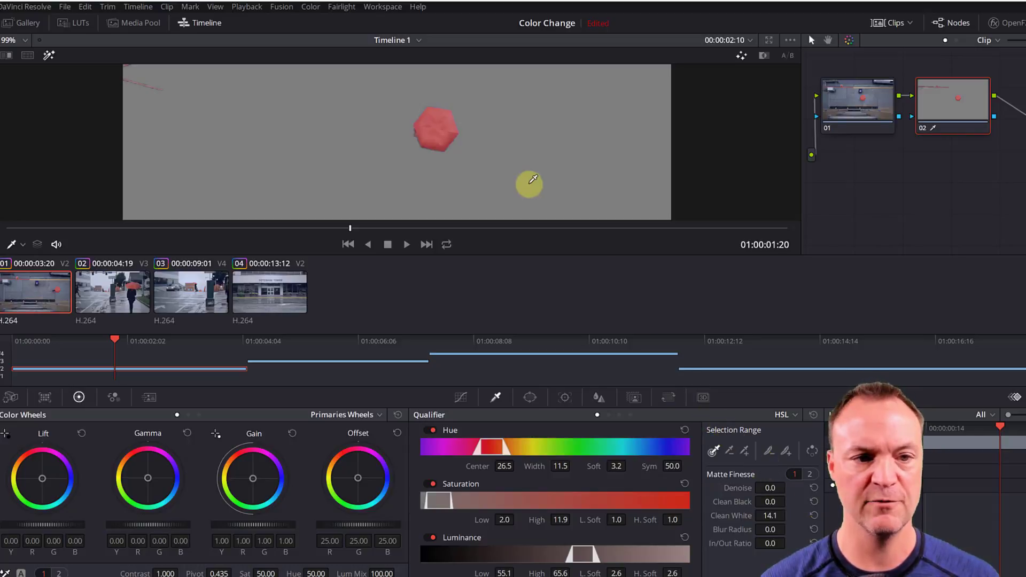
# Experiment with raising Clean Black on the umbrella matte, then reset it to 0.0
pyautogui.scroll(-4, 272, 113)
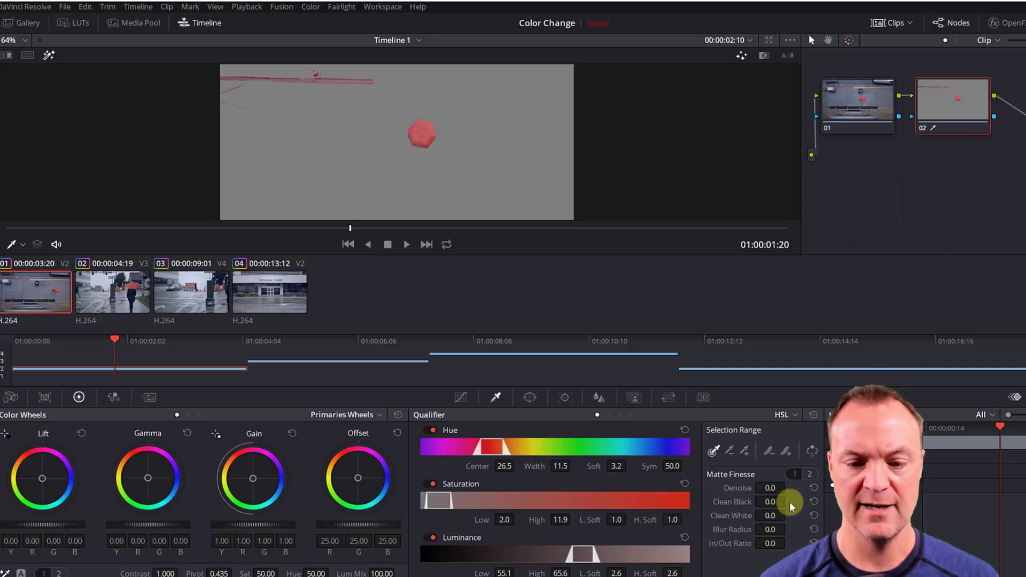
pyautogui.moveTo(789, 502); pyautogui.dragTo(838, 510)
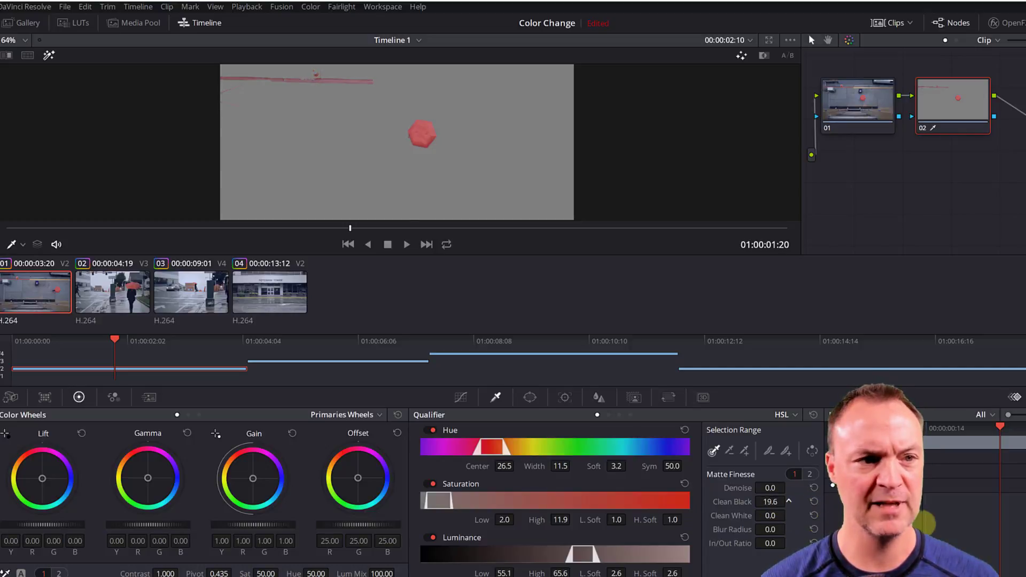
pyautogui.moveTo(950, 531); pyautogui.dragTo(1024, 552)
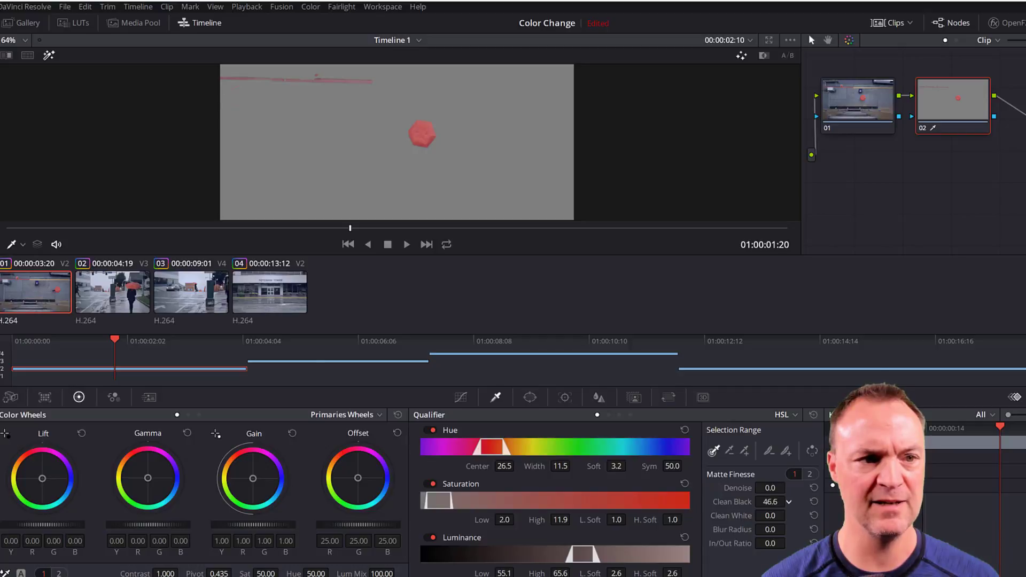
pyautogui.moveTo(557, 305); pyautogui.dragTo(474, 302)
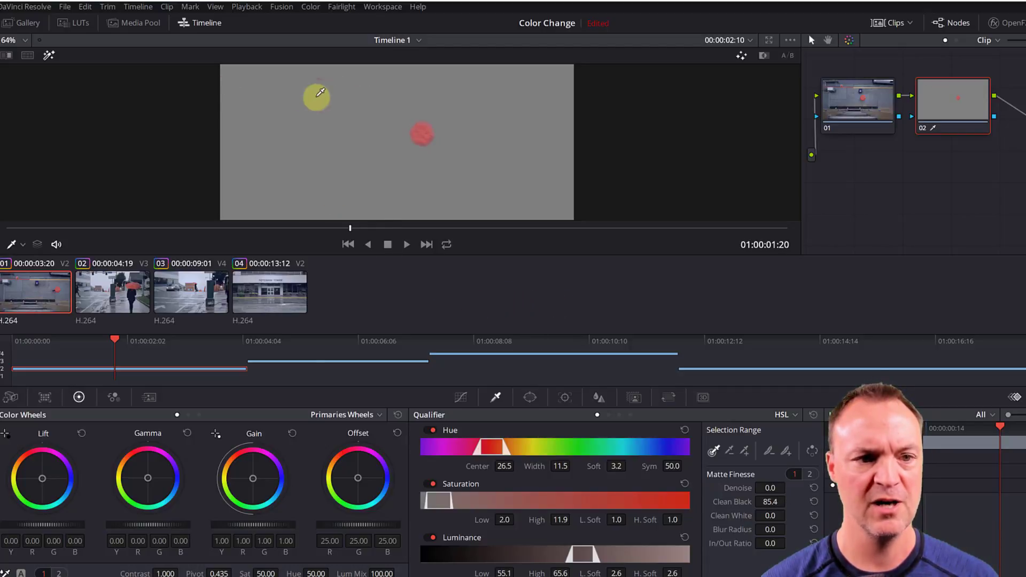
pyautogui.scroll(1, 358, 121)
pyautogui.scroll(4, 361, 116)
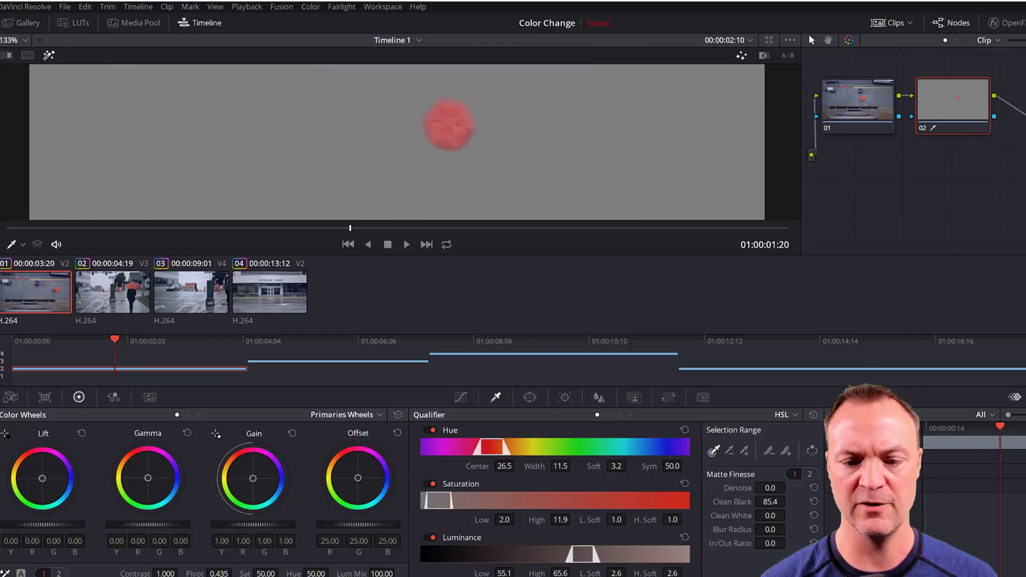
pyautogui.click(814, 502)
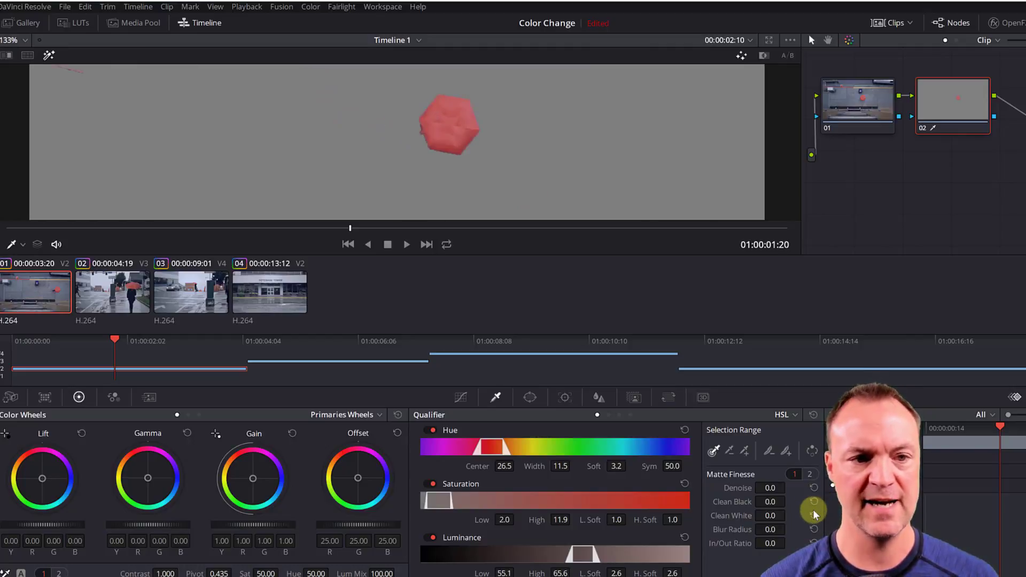
# Shift the Saturation qualifier range to Low 6.9 and High 16.8
pyautogui.moveTo(435, 505); pyautogui.dragTo(450, 509)
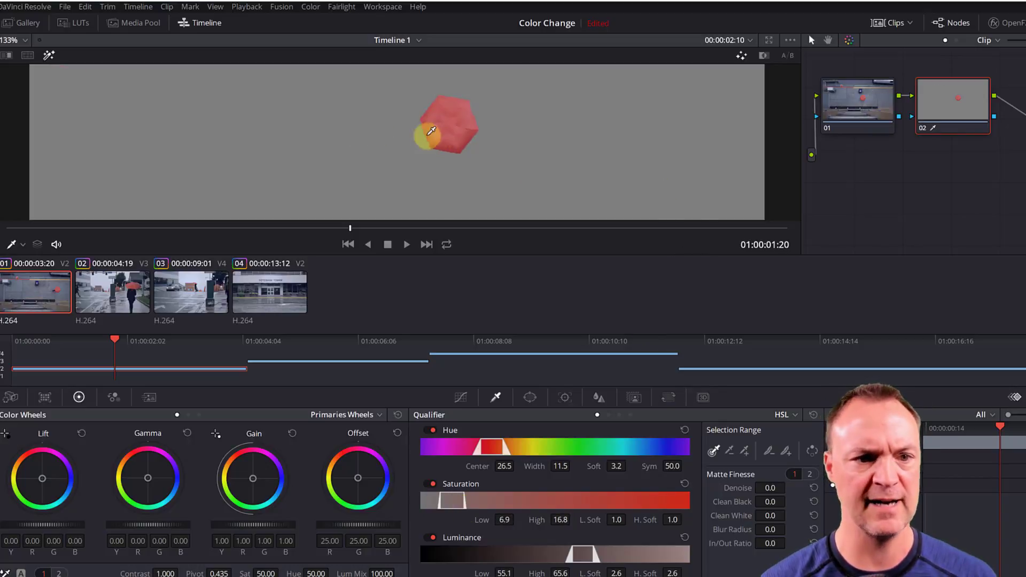
pyautogui.scroll(-2, 340, 114)
pyautogui.scroll(-3, 340, 114)
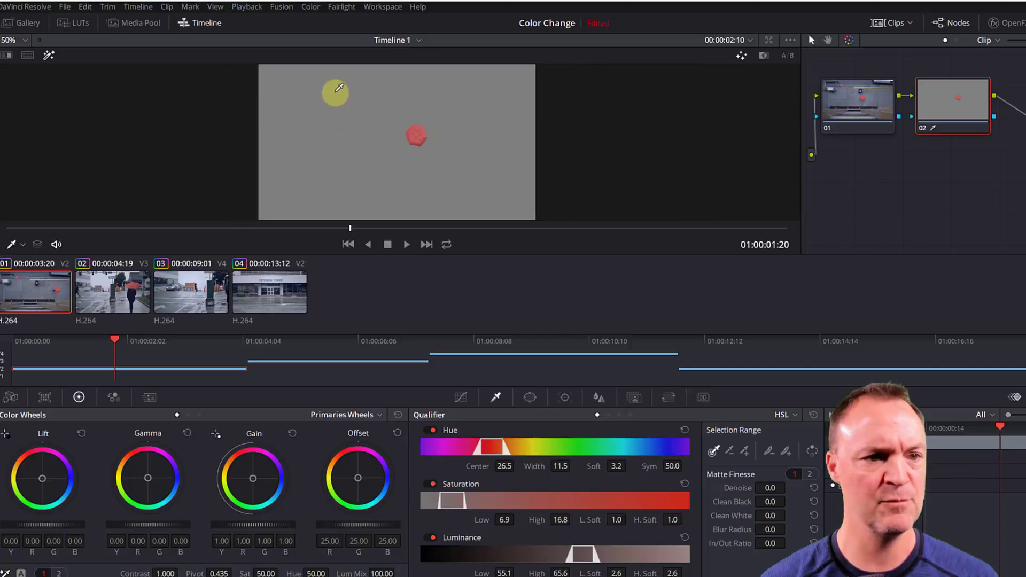
pyautogui.scroll(1, 374, 145)
pyautogui.scroll(3, 377, 154)
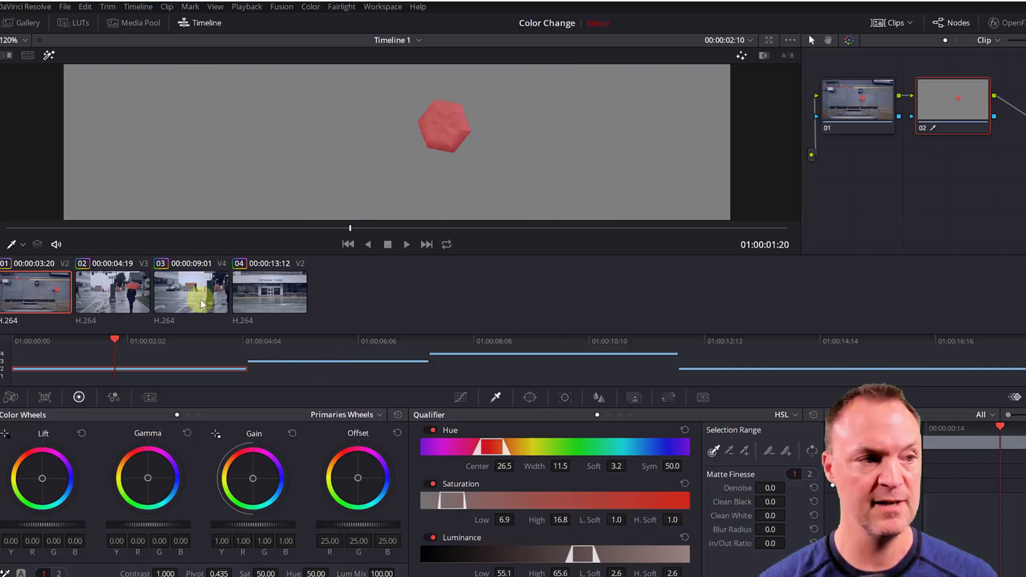
# Turn off Highlight and shift the umbrella's hue from red toward green
pyautogui.click(49, 55)
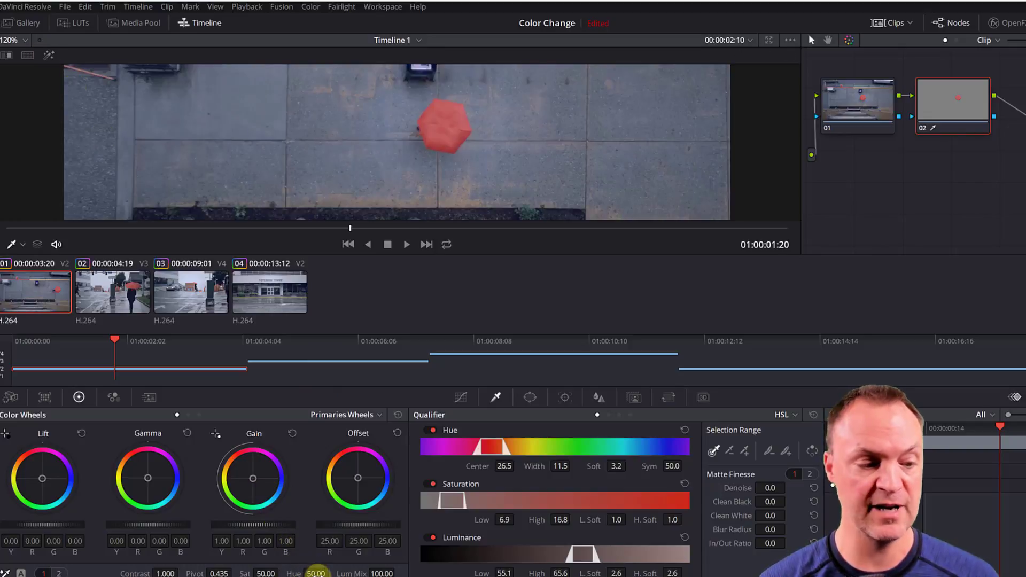
pyautogui.moveTo(316, 573); pyautogui.dragTo(239, 569)
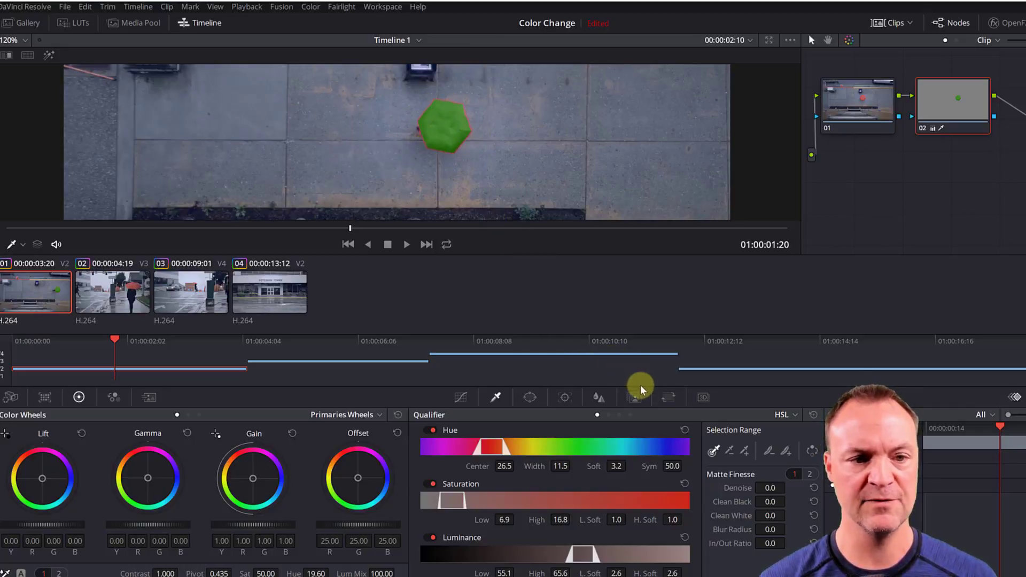
pyautogui.scroll(5, 486, 155)
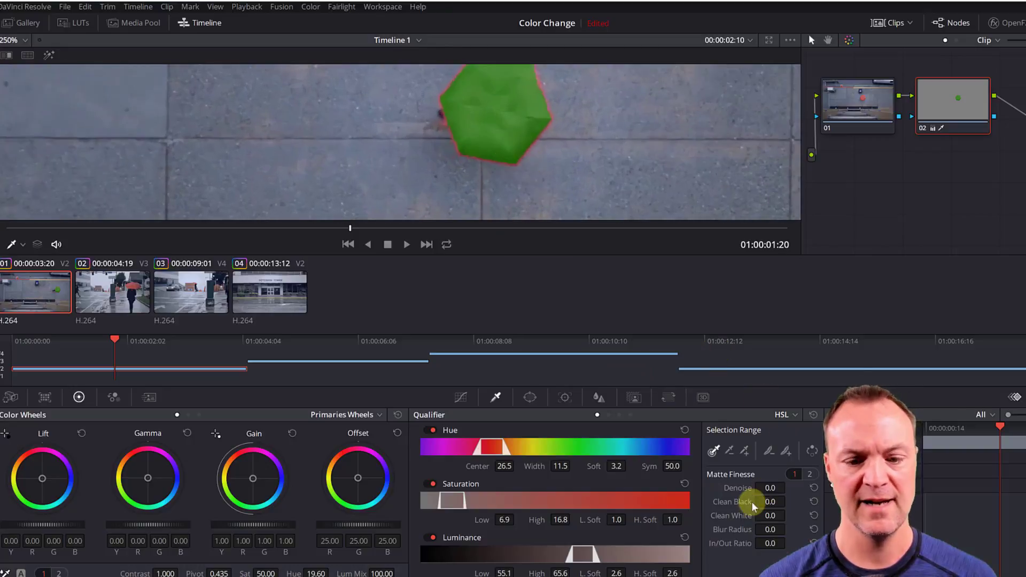
# Add the umbrella's missed areas to the key with the Add picker, extending saturation to 0.0–16.8
pyautogui.click(745, 451)
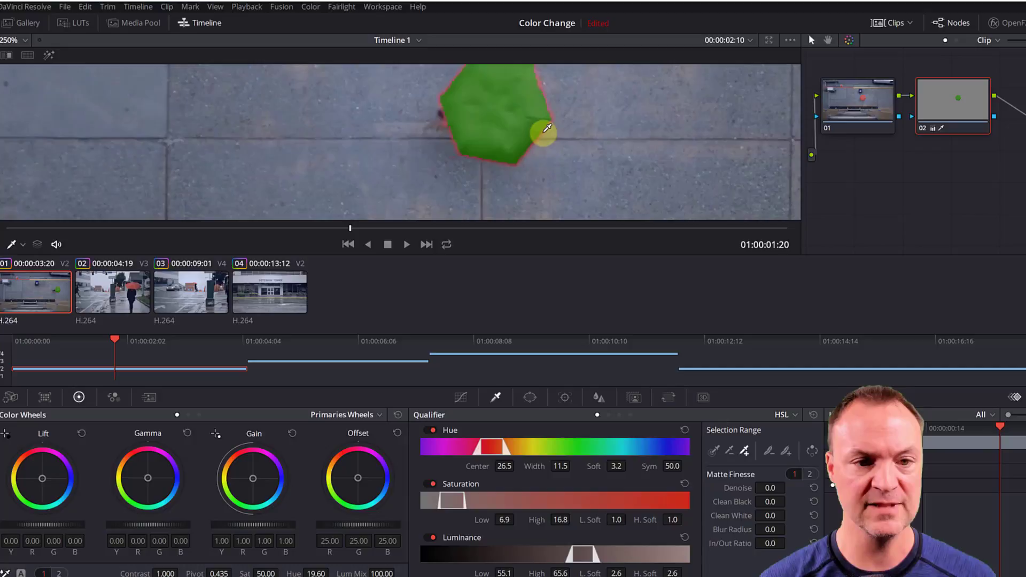
pyautogui.moveTo(548, 128)
pyautogui.mouseDown()
pyautogui.moveTo(584, 155)
pyautogui.moveTo(562, 133)
pyautogui.moveTo(496, 113)
pyautogui.mouseUp()
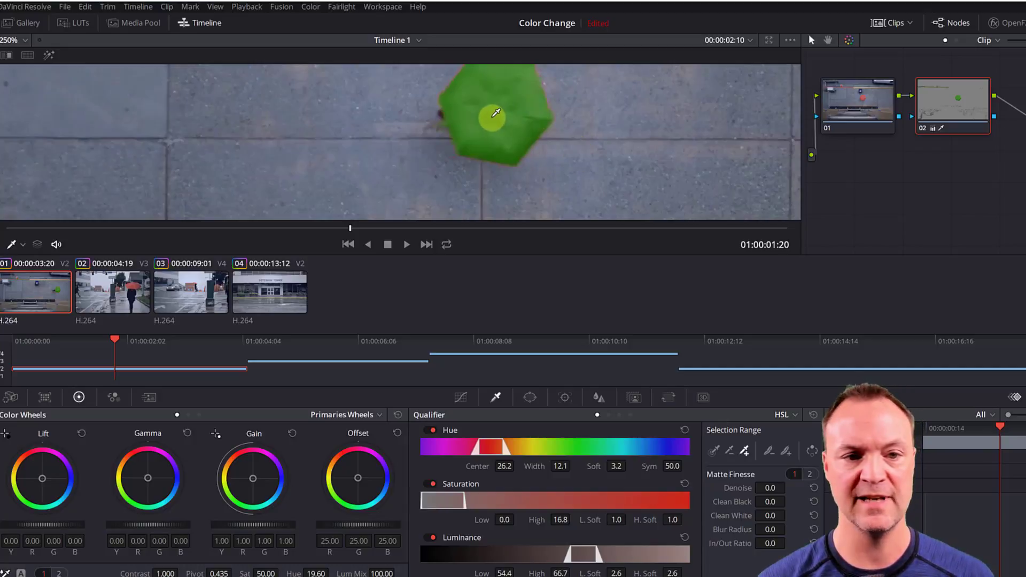
pyautogui.scroll(-5, 496, 112)
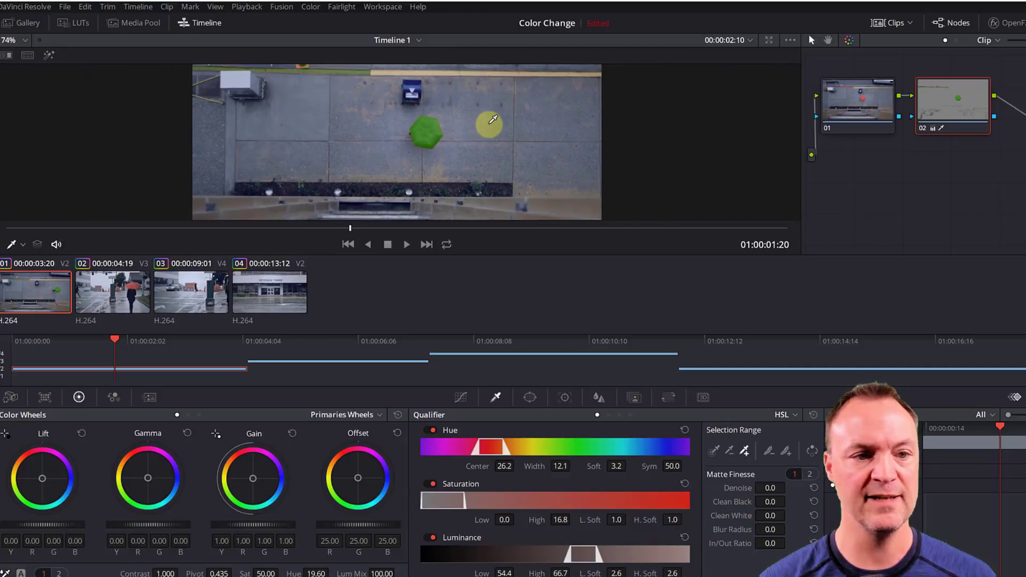
pyautogui.scroll(-2, 491, 122)
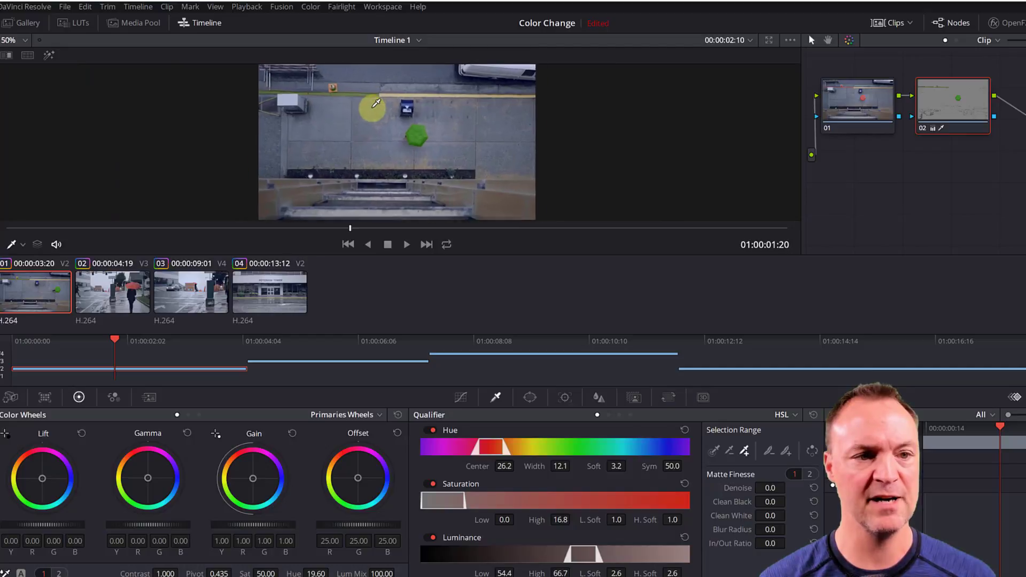
pyautogui.scroll(1, 377, 103)
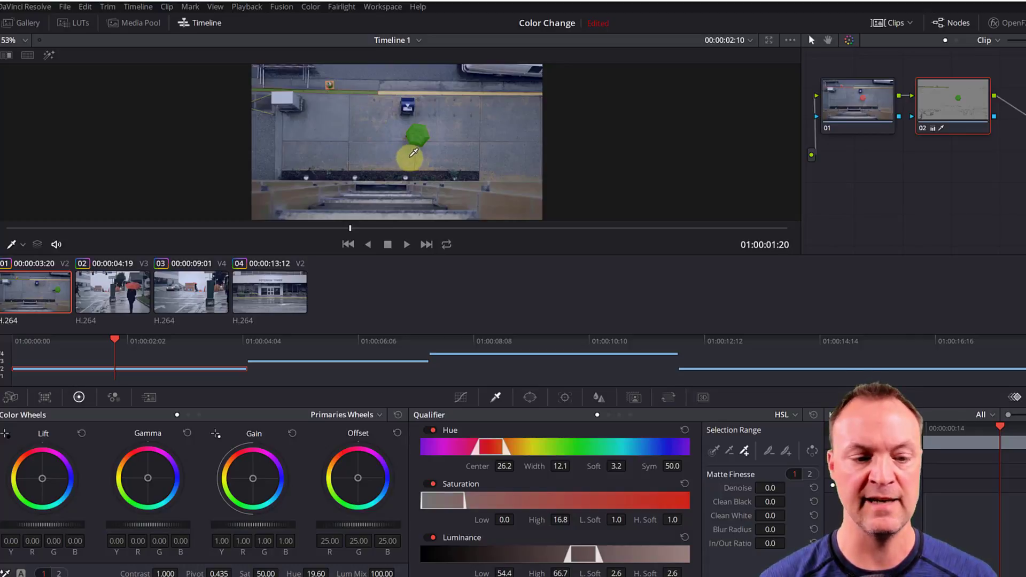
# Play the first clip to check the green umbrella, glance at the second clip, and return
pyautogui.click(406, 246)
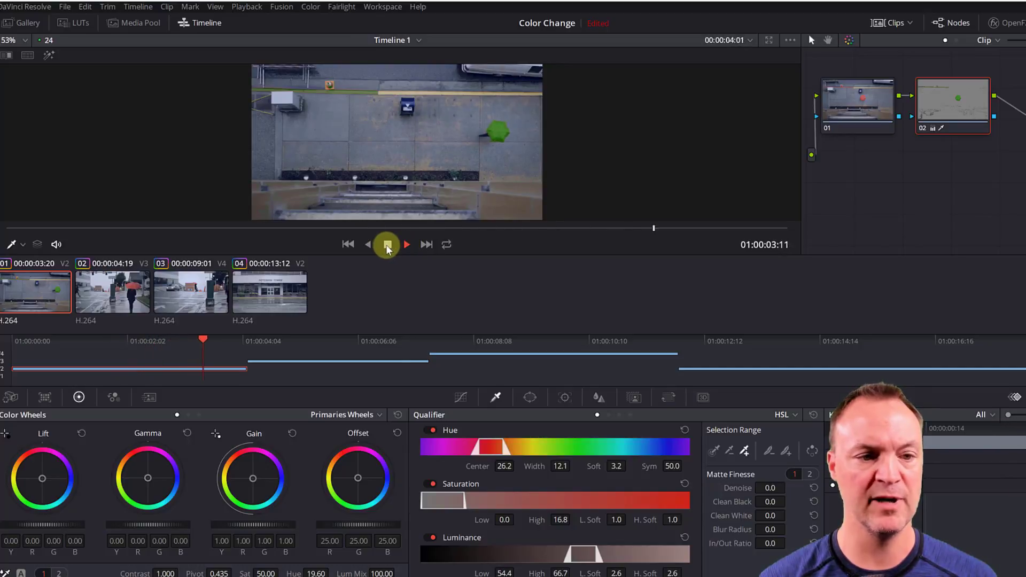
pyautogui.click(388, 245)
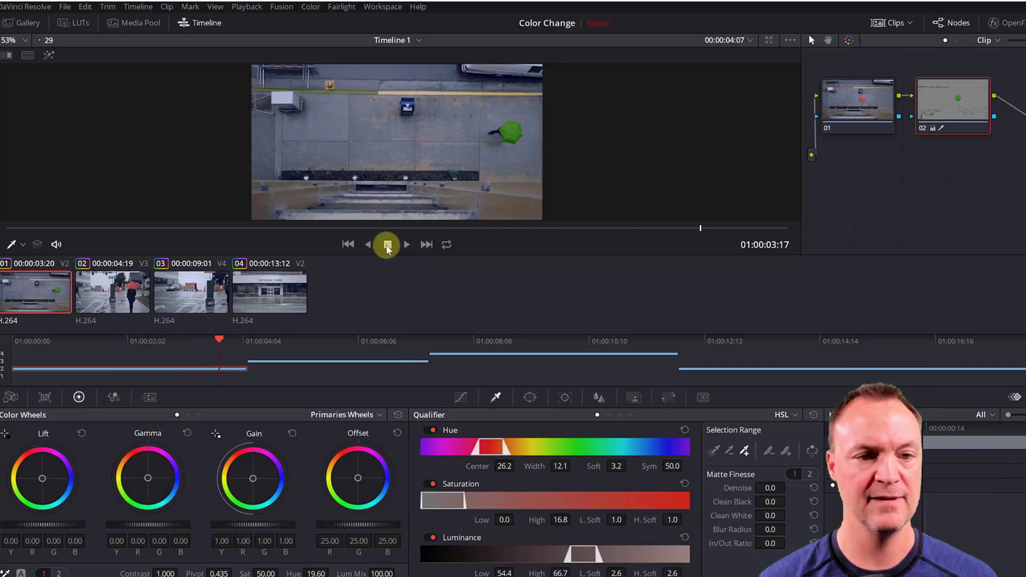
pyautogui.click(318, 345)
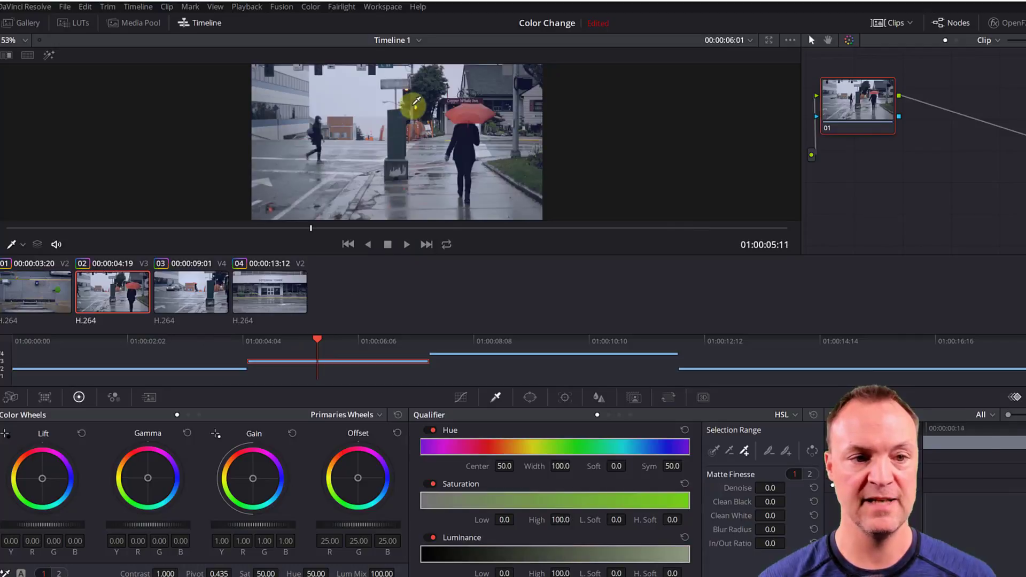
pyautogui.click(184, 341)
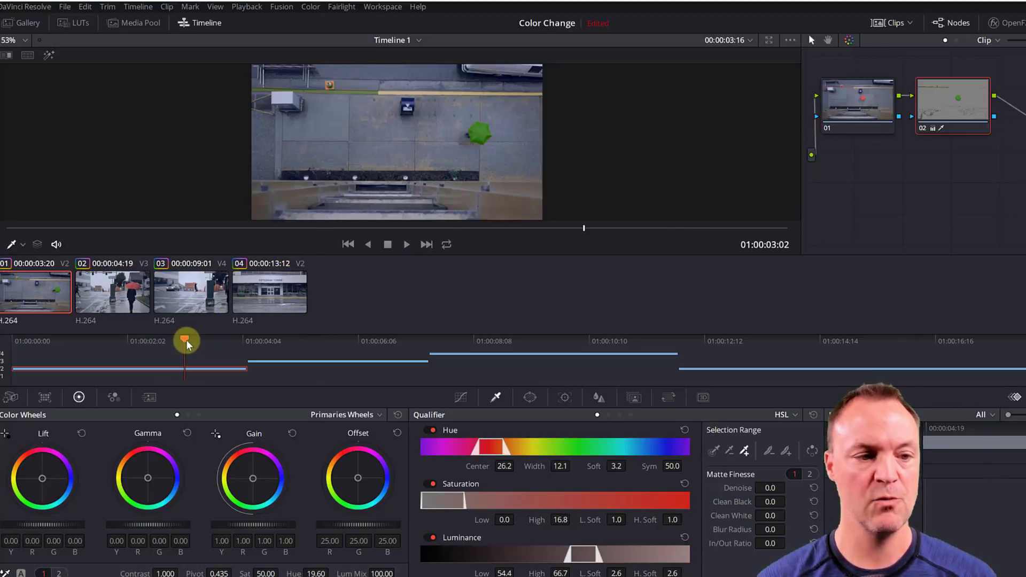
# Save node 02 as Shared Node 1 and move to the next clip
pyautogui.rightClick(946, 100)
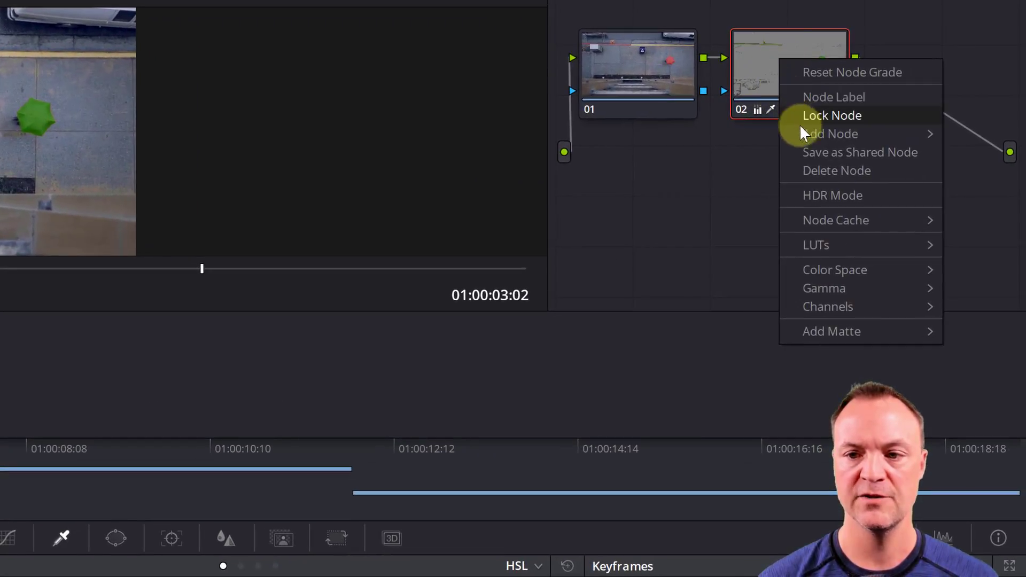
pyautogui.click(828, 155)
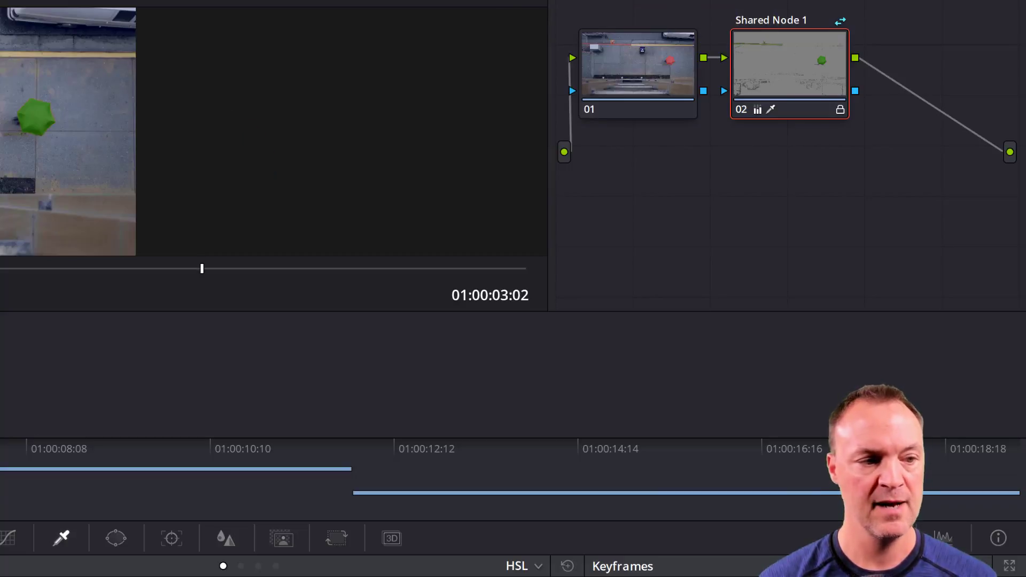
pyautogui.press('Down')
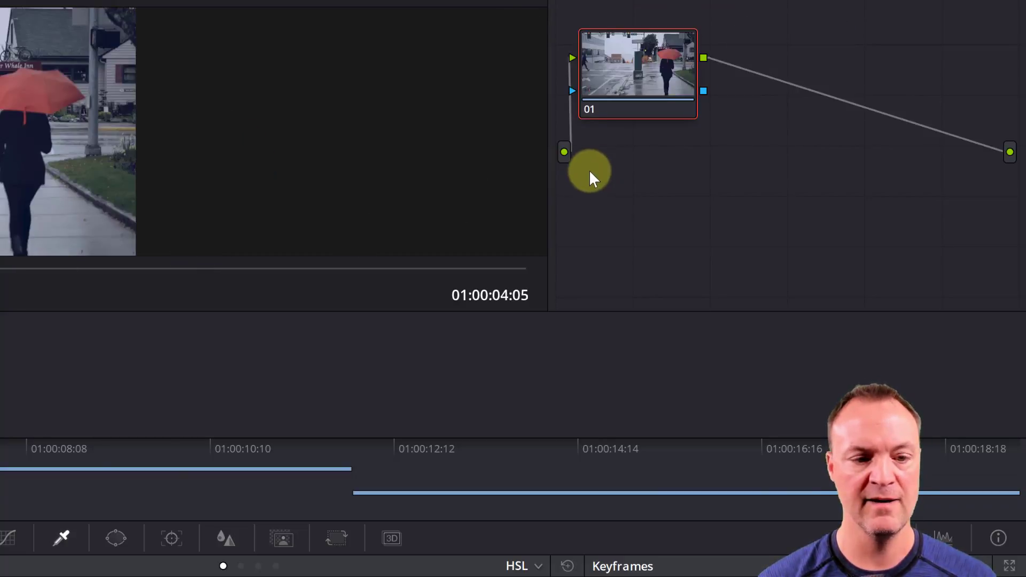
# Add Shared Node 1 after node 01 on the street-umbrella clip and play it to preview the green umbrella
pyautogui.rightClick(633, 84)
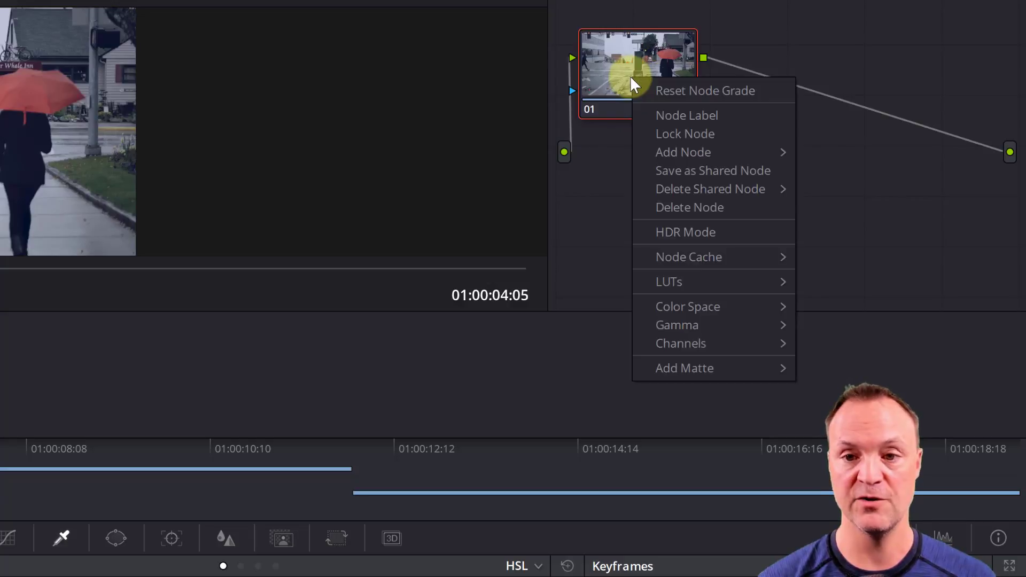
pyautogui.moveTo(692, 152)
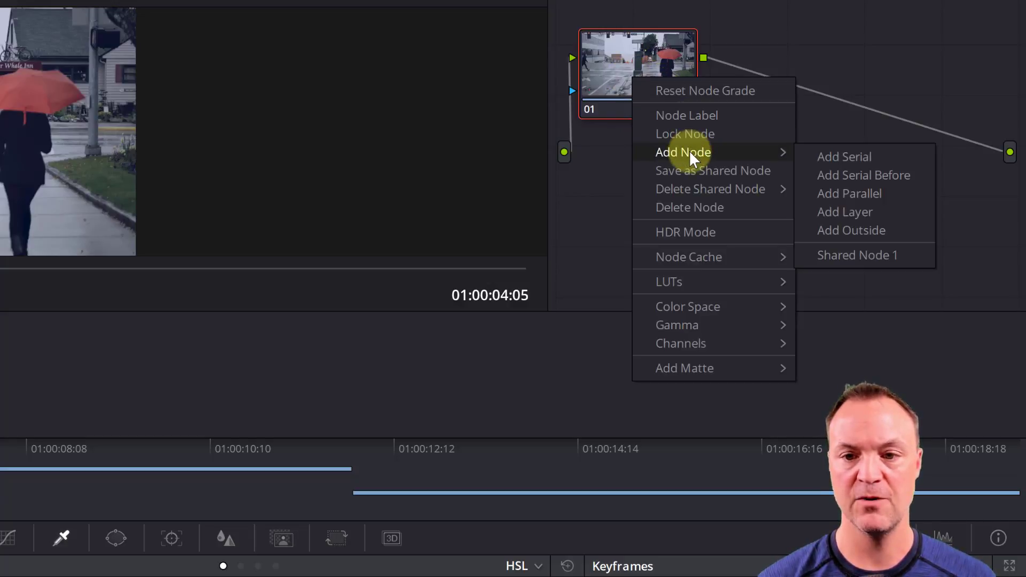
pyautogui.click(869, 255)
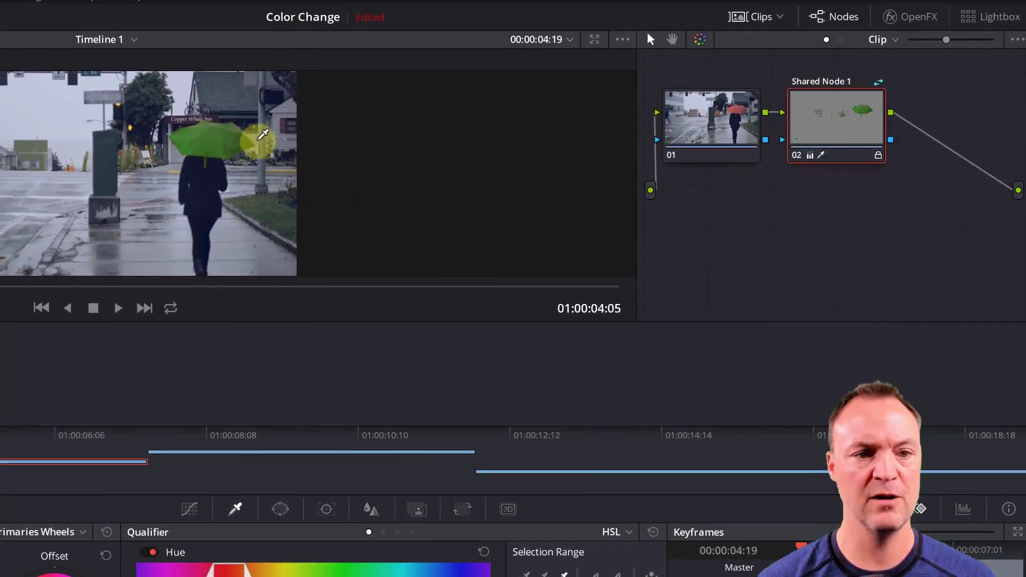
pyautogui.scroll(1, 249, 121)
pyautogui.scroll(3, 249, 121)
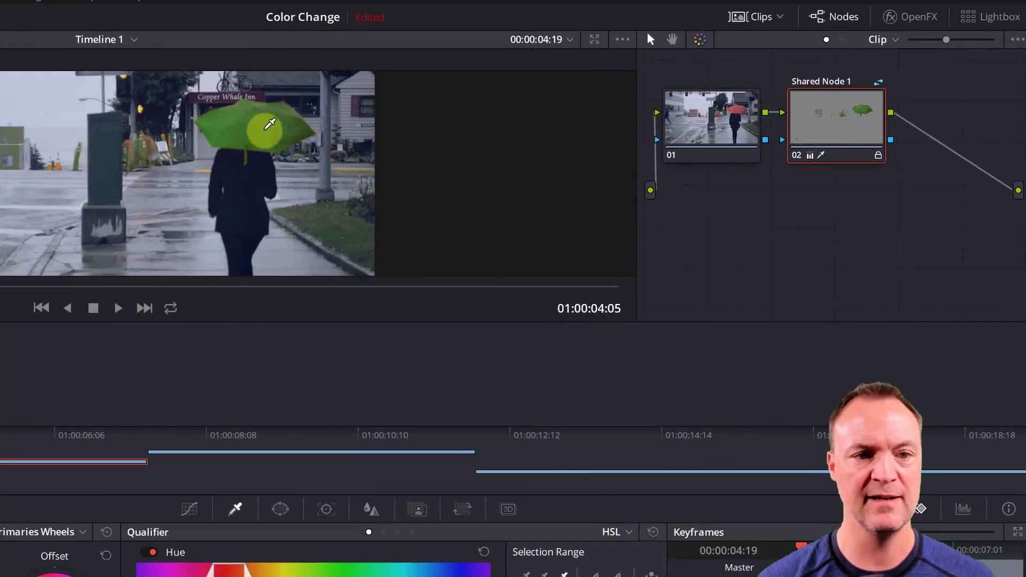
pyautogui.click(118, 309)
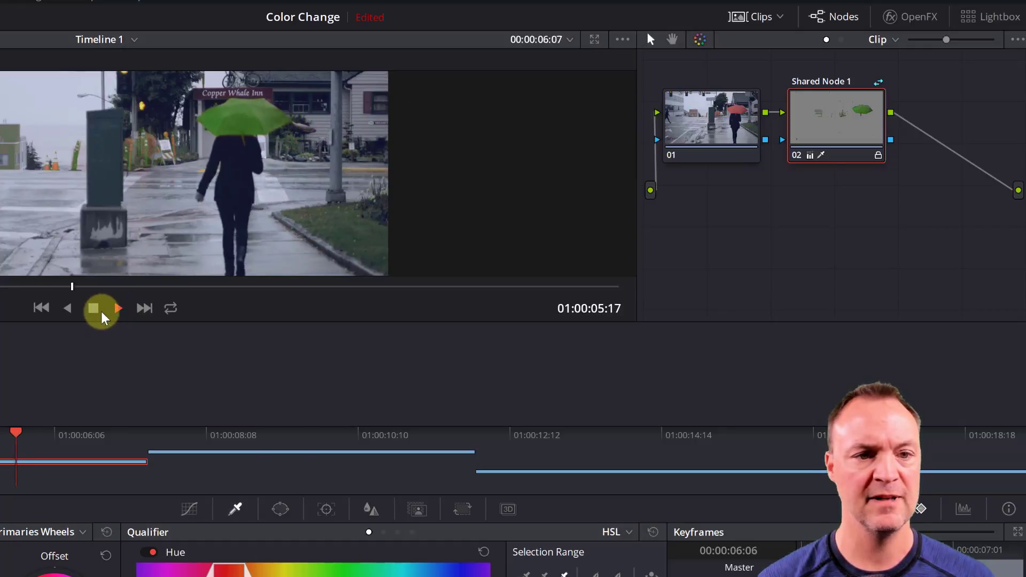
pyautogui.click(93, 308)
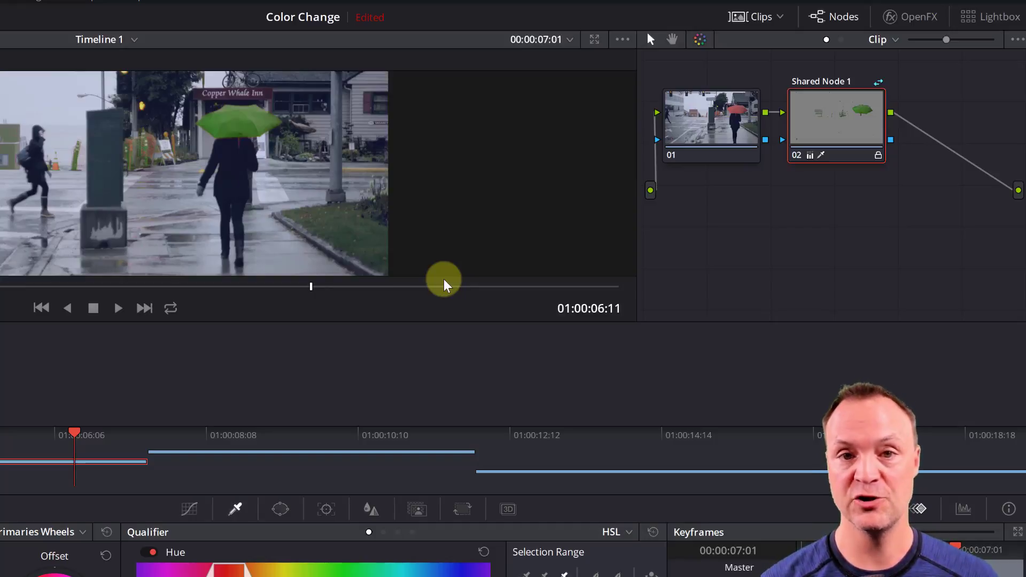
# Uncheck Lock Node on Shared Node 1, then delete it from the street-umbrella clip
pyautogui.rightClick(815, 117)
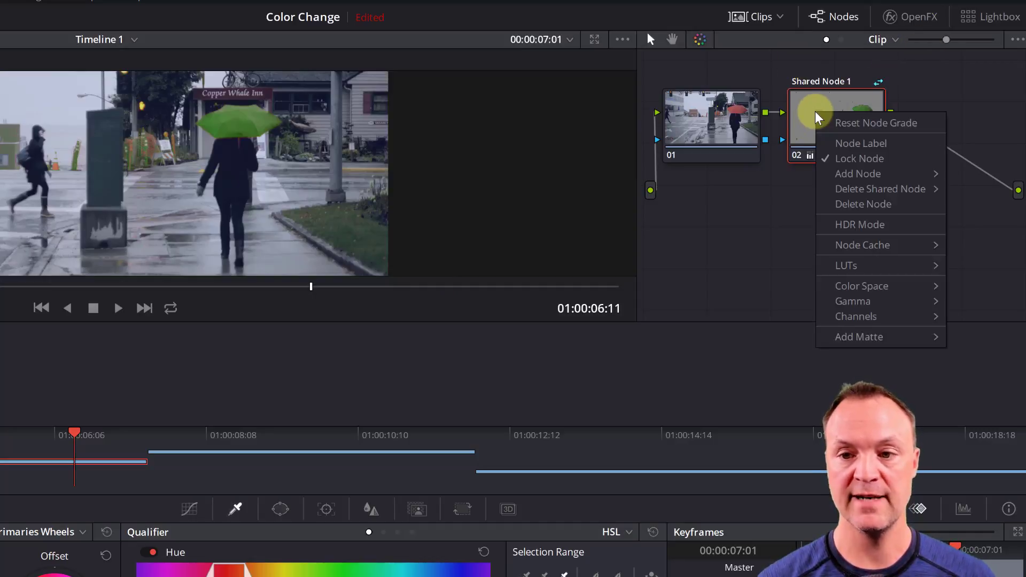
pyautogui.click(852, 160)
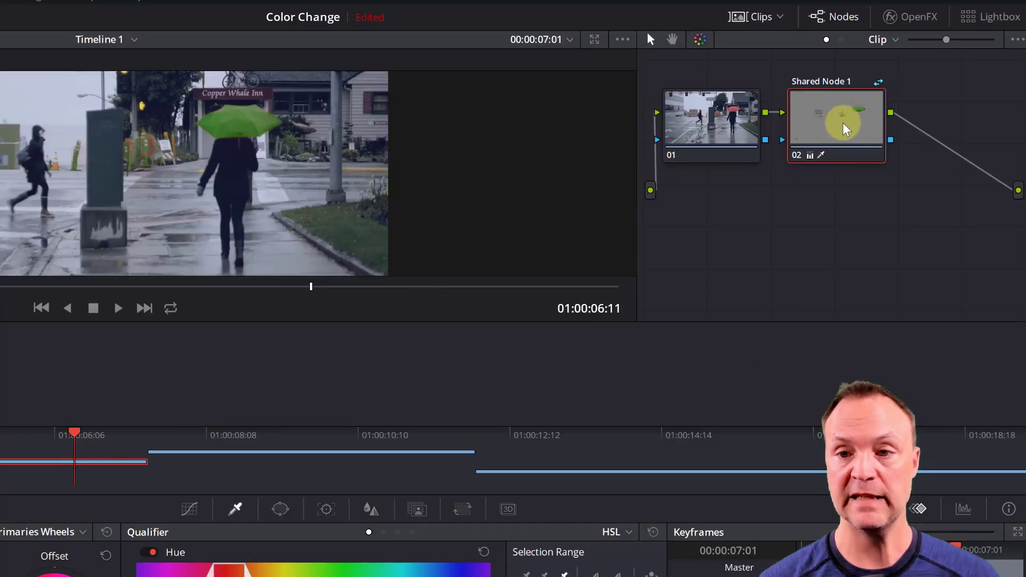
pyautogui.rightClick(822, 127)
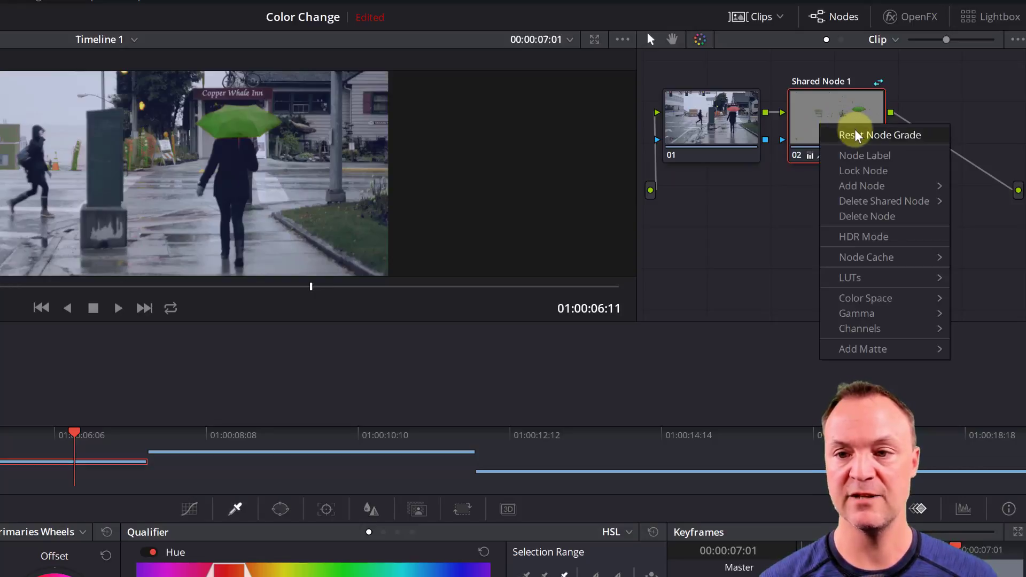
pyautogui.click(871, 216)
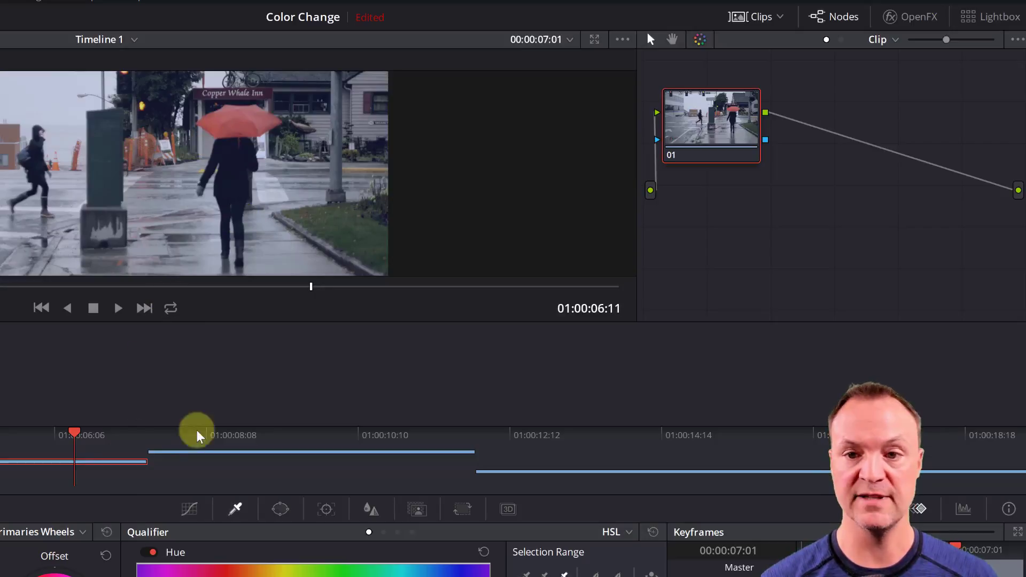
# Add a serial node 02 after node 01 on the street-umbrella clip
pyautogui.rightClick(728, 105)
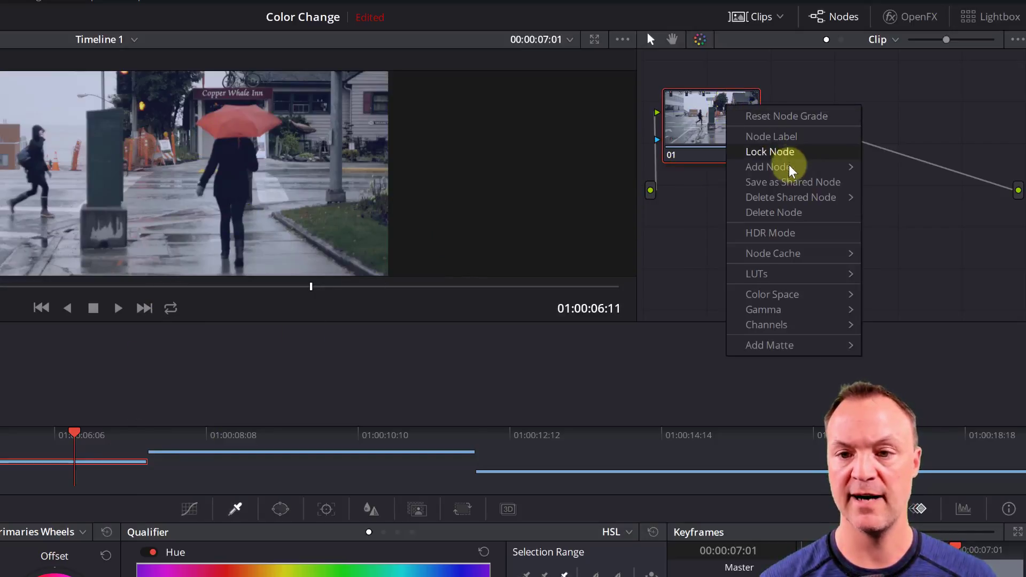
pyautogui.moveTo(812, 166)
pyautogui.click(875, 174)
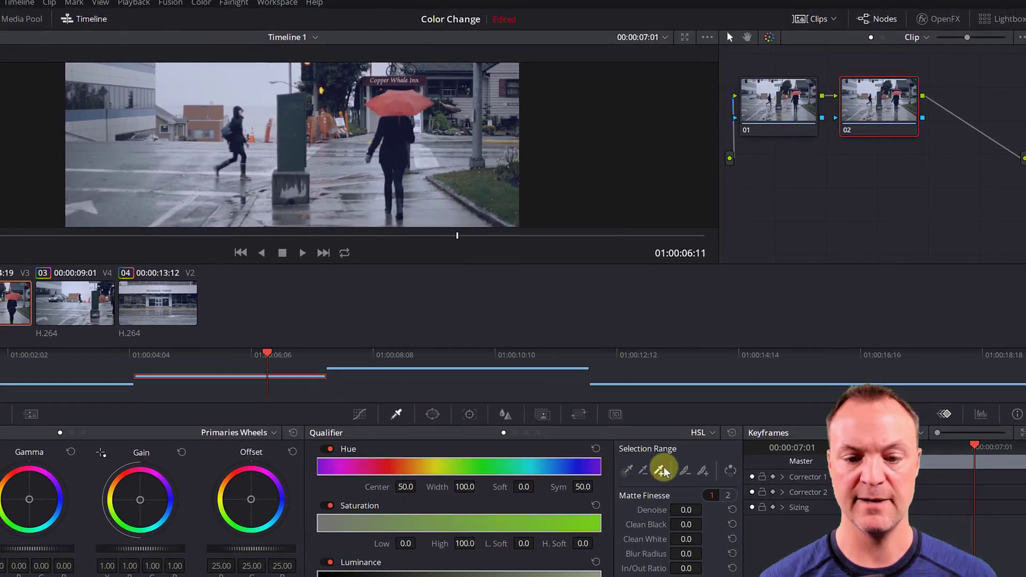
# Eyedropper the red umbrella, then set Hue width 15.5 and saturation range 1.5–11.5
pyautogui.click(628, 470)
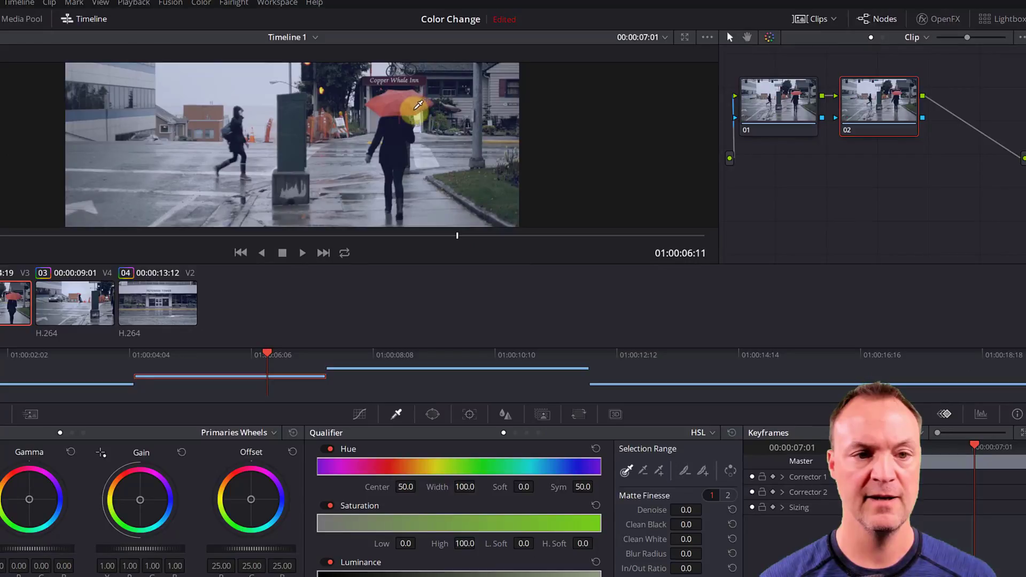
pyautogui.click(410, 106)
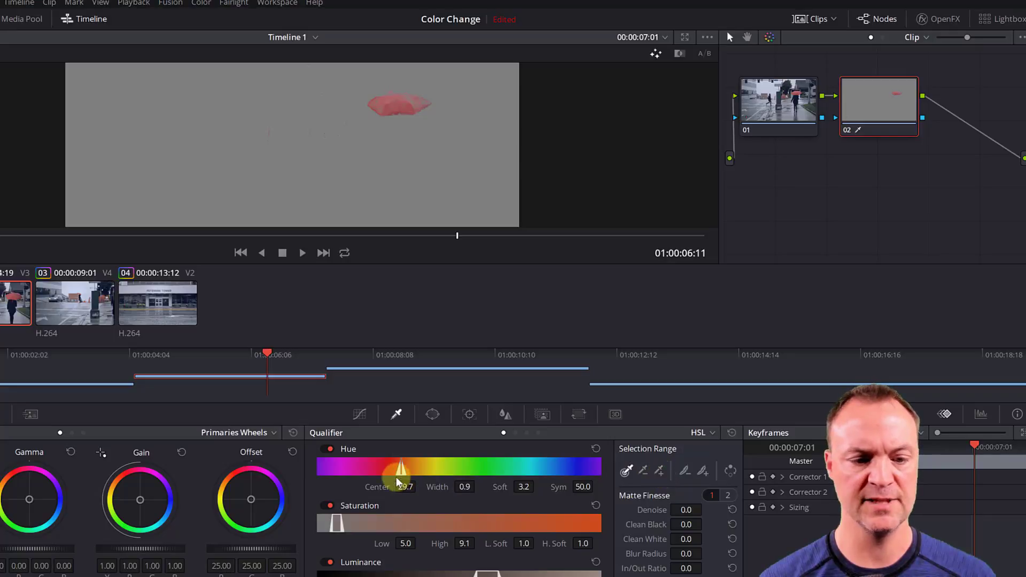
pyautogui.moveTo(400, 469)
pyautogui.mouseDown()
pyautogui.moveTo(378, 470)
pyautogui.moveTo(398, 471)
pyautogui.moveTo(388, 470)
pyautogui.mouseUp()
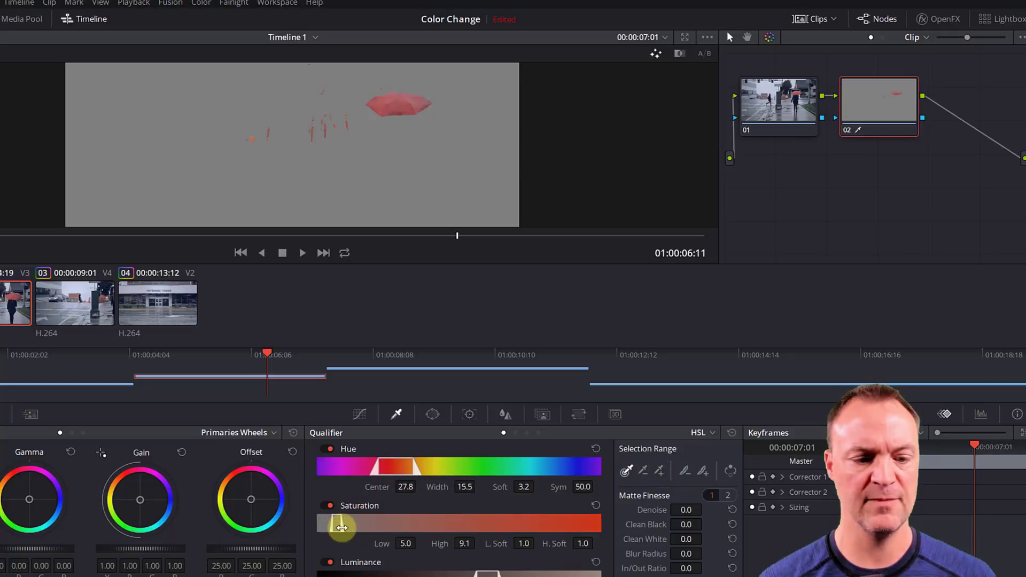
pyautogui.moveTo(348, 528); pyautogui.dragTo(325, 536)
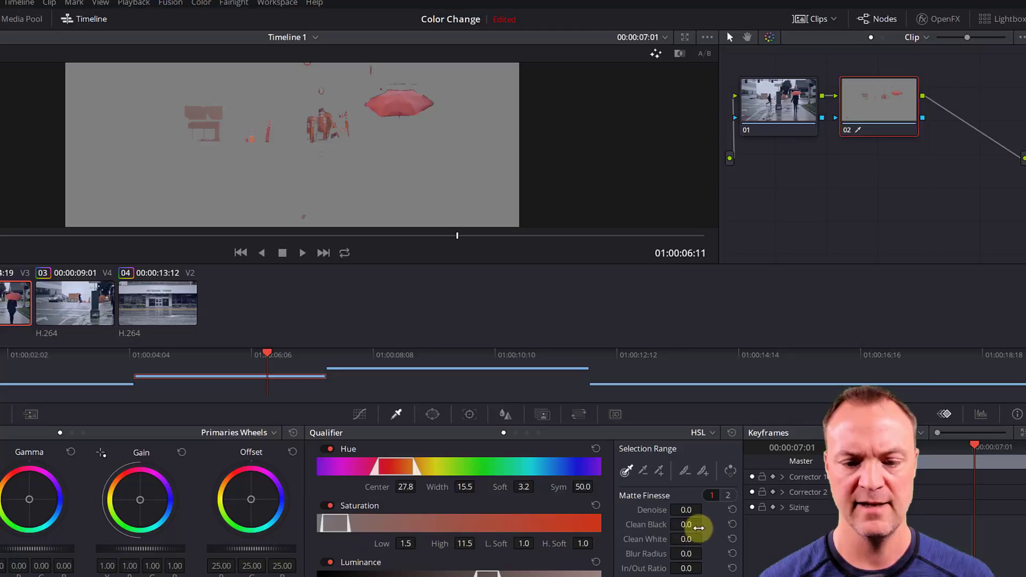
# Set Clean Black 23.8 and Clean White 17.8, shift Hue to 21.00, and turn off Highlight
pyautogui.moveTo(706, 526); pyautogui.dragTo(805, 545)
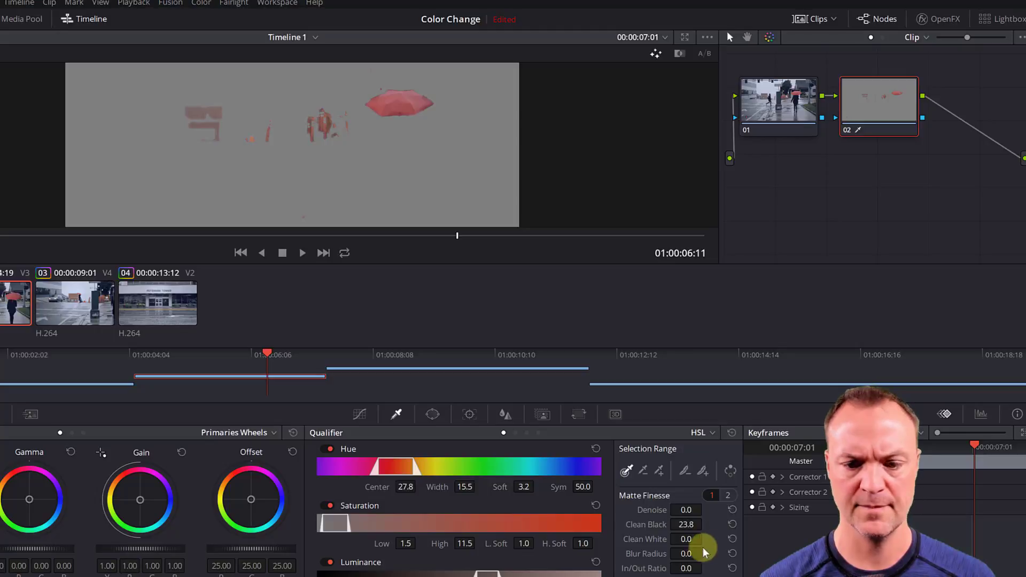
pyautogui.moveTo(695, 539); pyautogui.dragTo(795, 553)
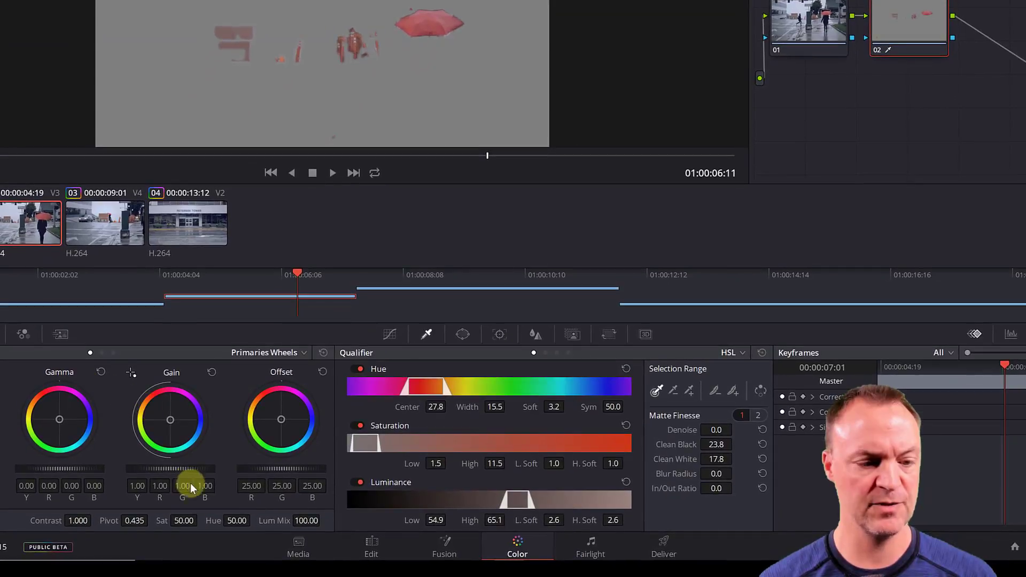
pyautogui.moveTo(237, 520); pyautogui.dragTo(155, 519)
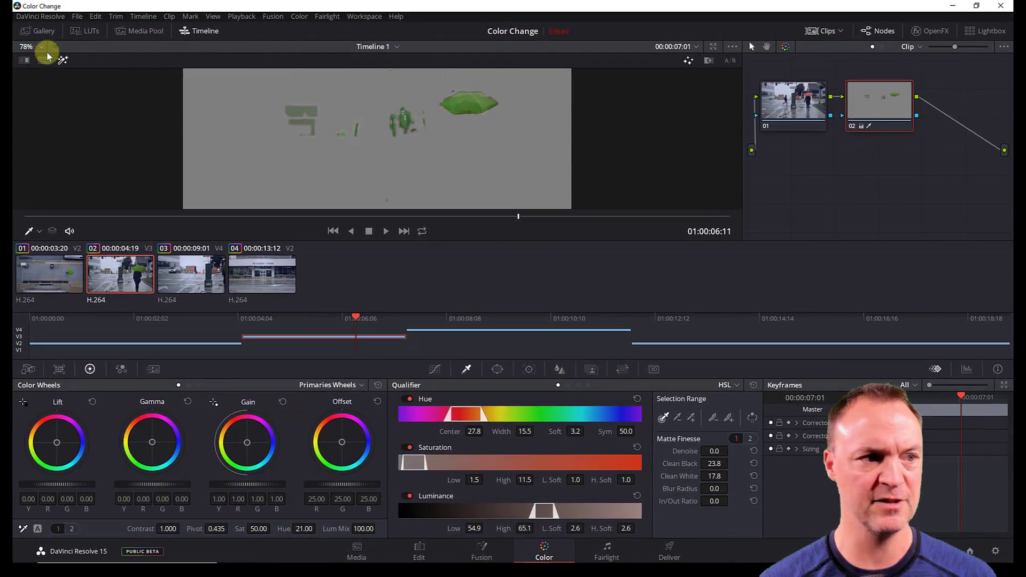
pyautogui.click(63, 61)
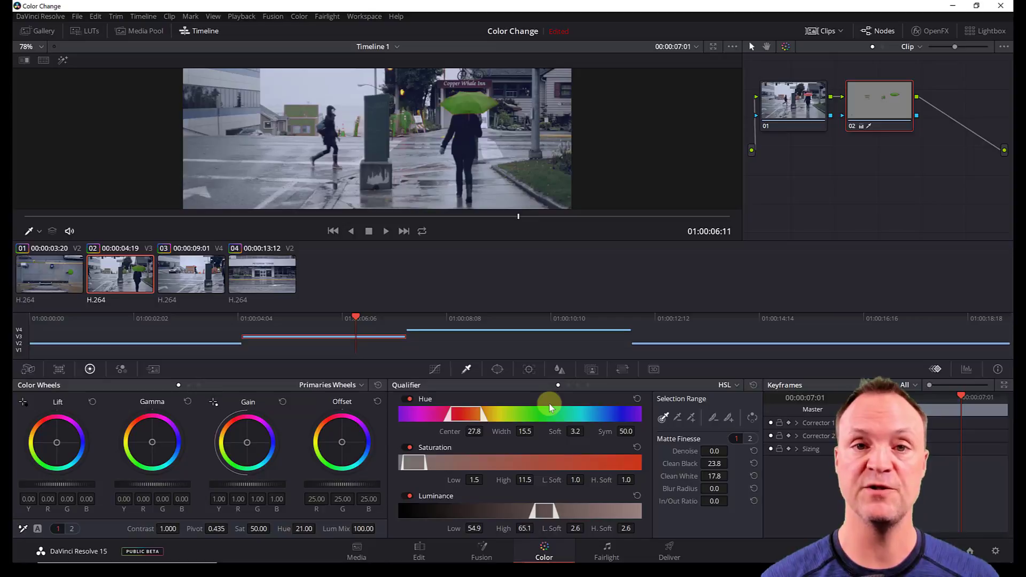
# Outline the umbrella with a Curve power window on node 02, then play clip 02 to check
pyautogui.click(498, 369)
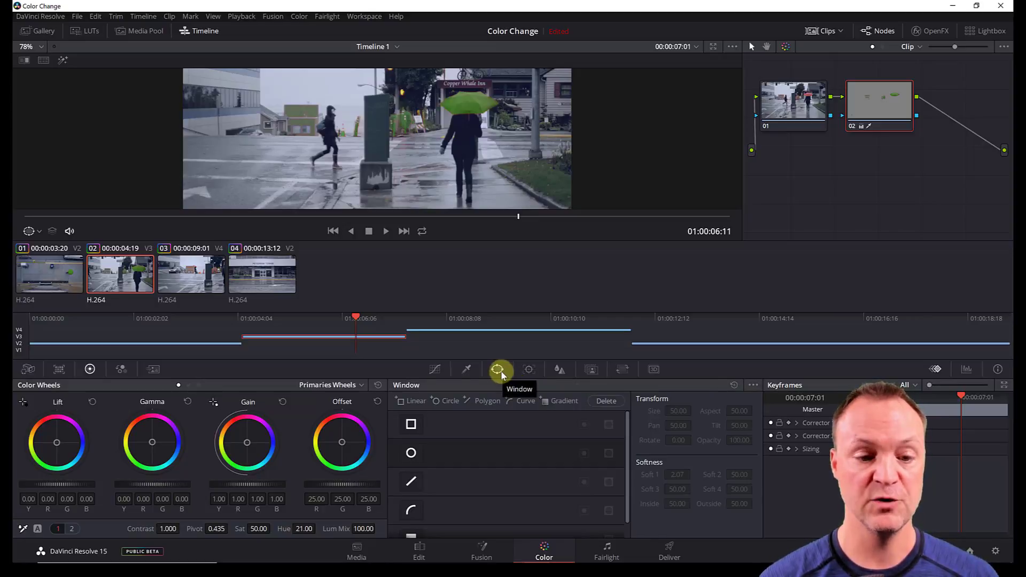
pyautogui.click(410, 511)
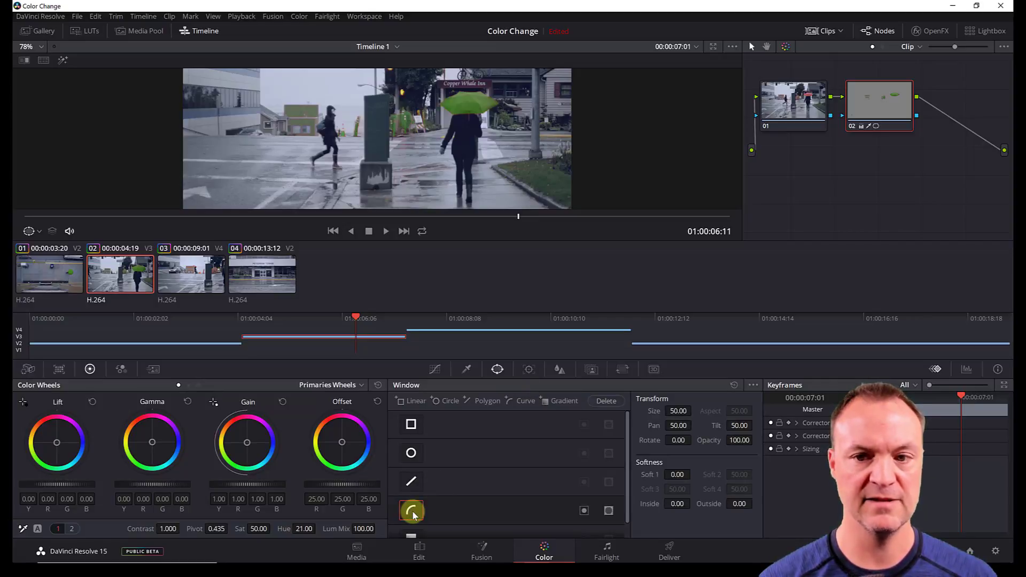
pyautogui.click(488, 94)
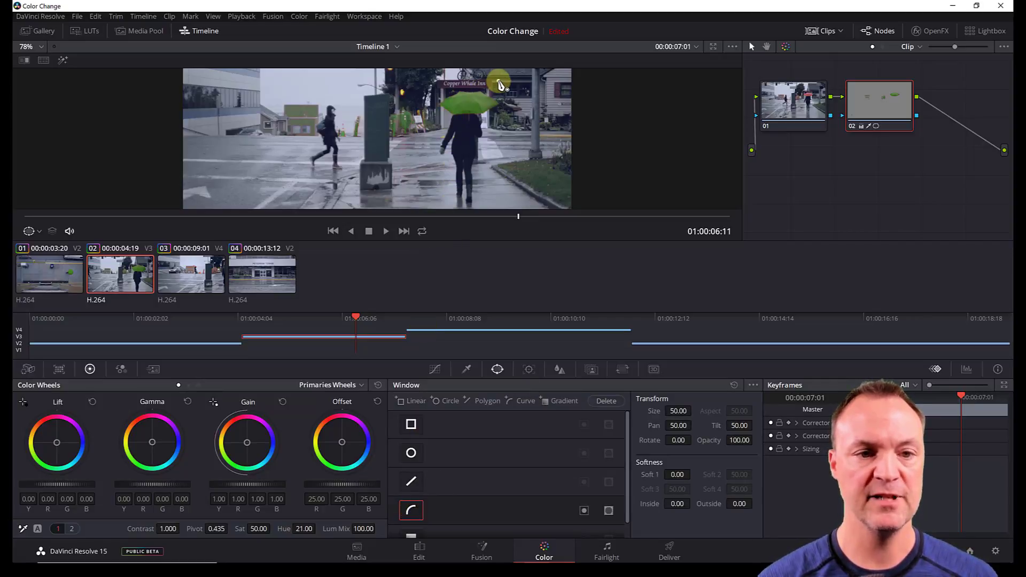
pyautogui.moveTo(499, 84); pyautogui.dragTo(504, 124)
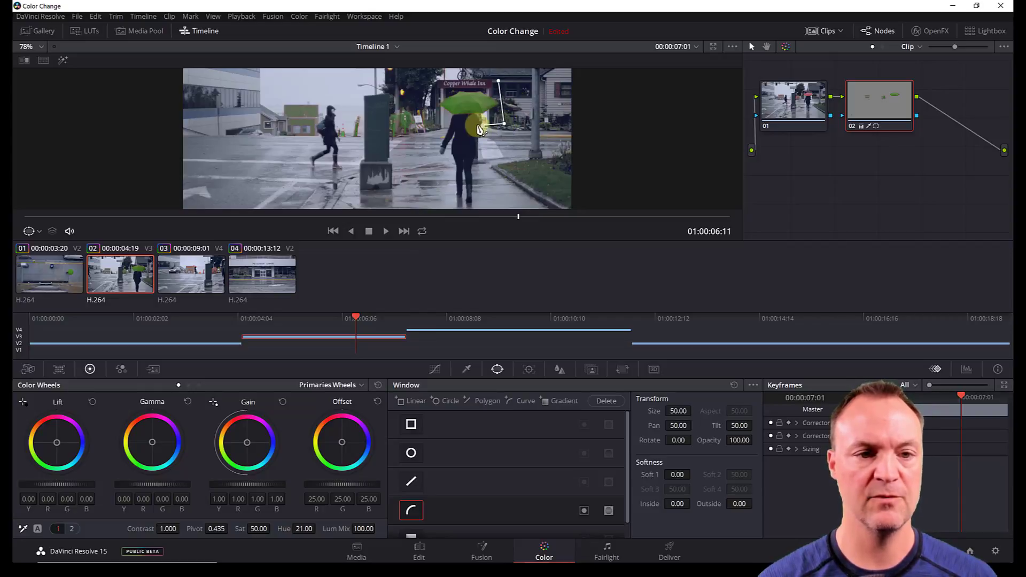
pyautogui.click(453, 122)
pyautogui.moveTo(427, 96); pyautogui.dragTo(438, 82)
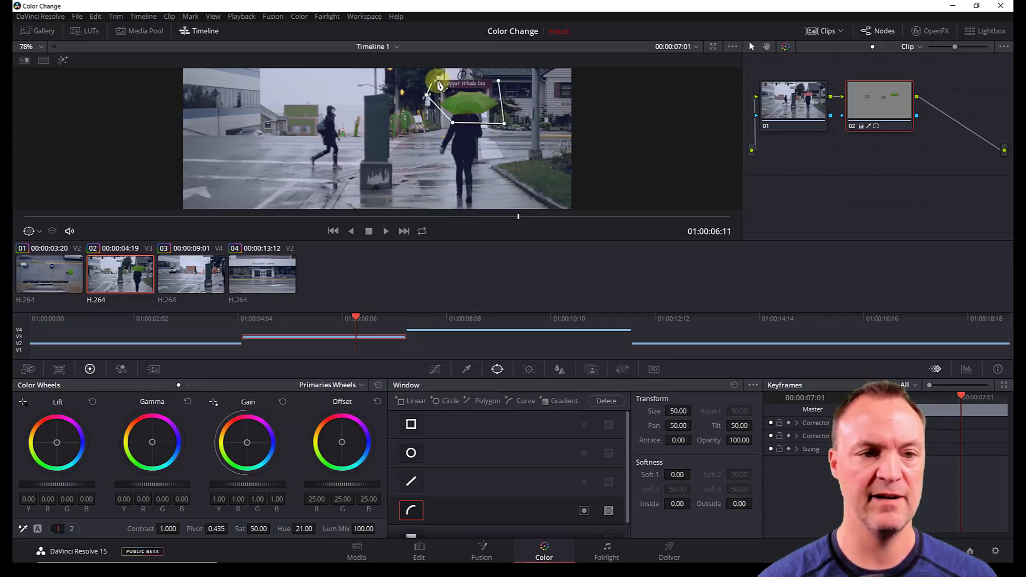
pyautogui.click(452, 84)
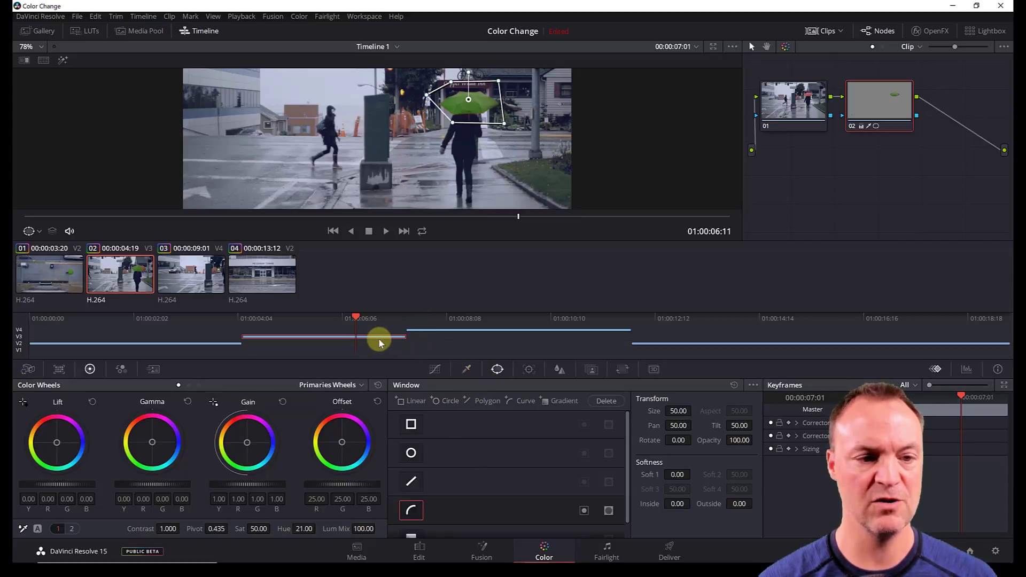
pyautogui.click(385, 231)
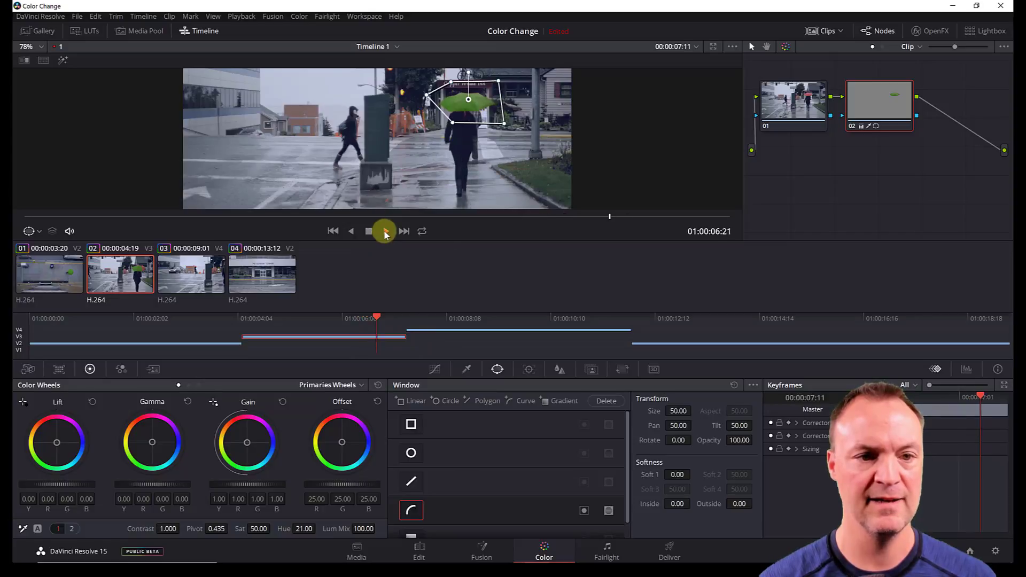
# Widen the curve mask's right-side points so it covers the umbrella earlier in clip 02
pyautogui.click(369, 231)
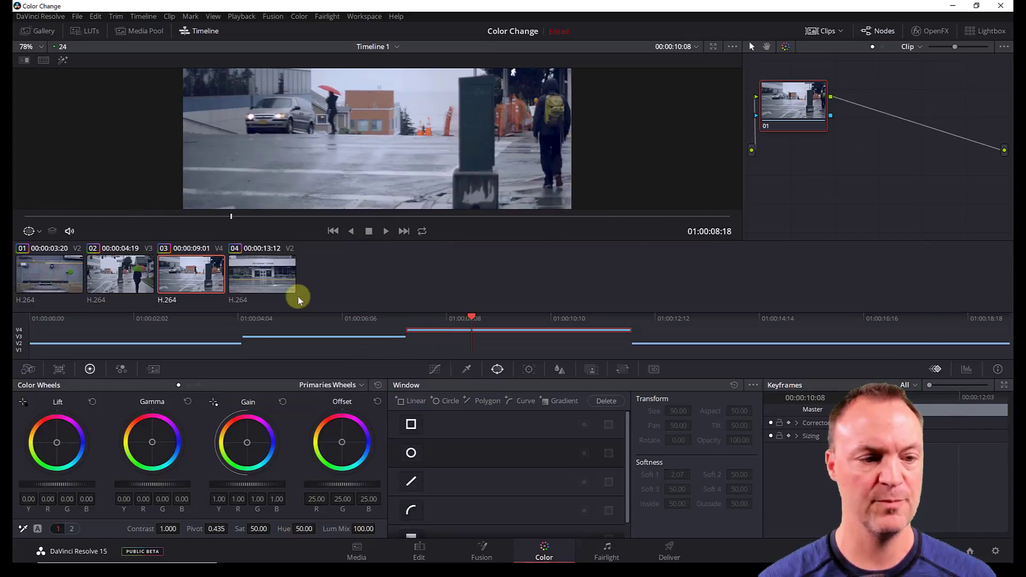
pyautogui.click(271, 323)
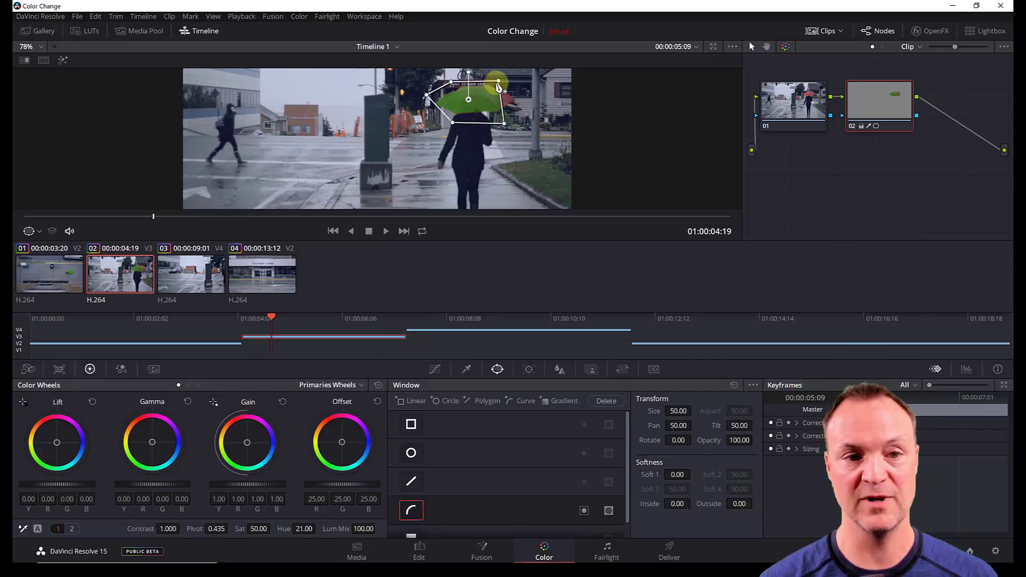
pyautogui.moveTo(499, 83); pyautogui.dragTo(530, 78)
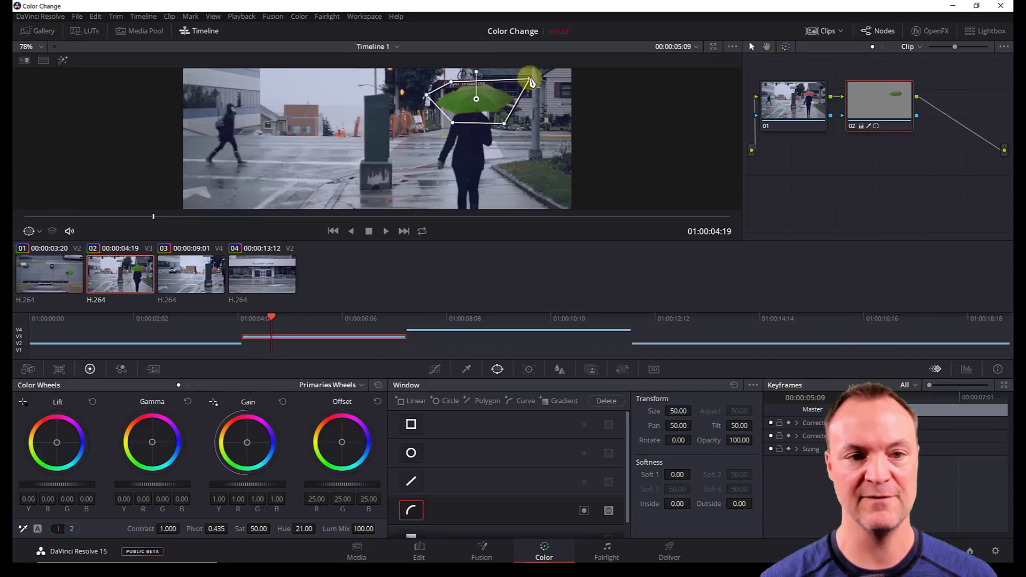
pyautogui.moveTo(506, 126); pyautogui.dragTo(519, 129)
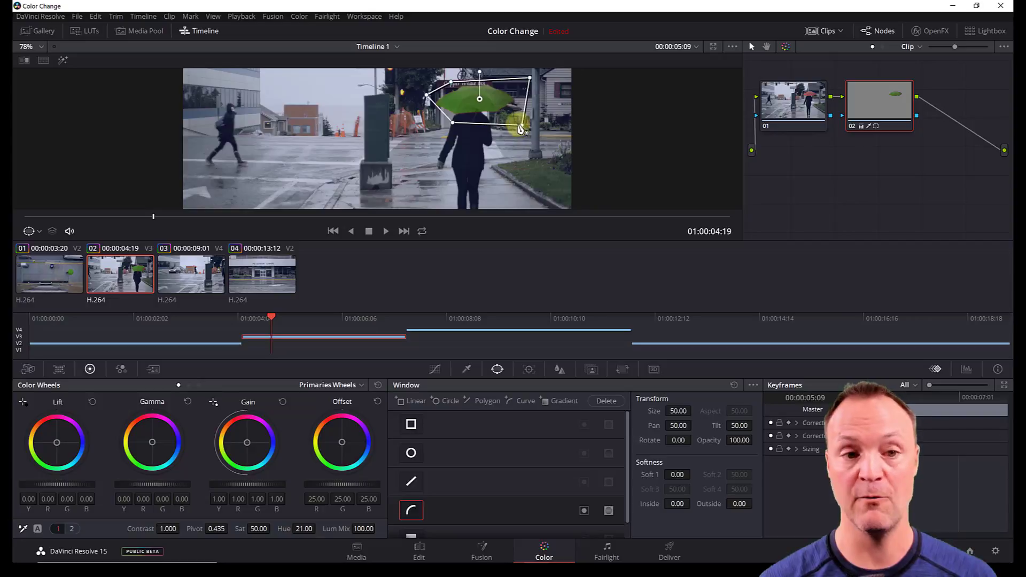
pyautogui.moveTo(271, 319); pyautogui.dragTo(242, 319)
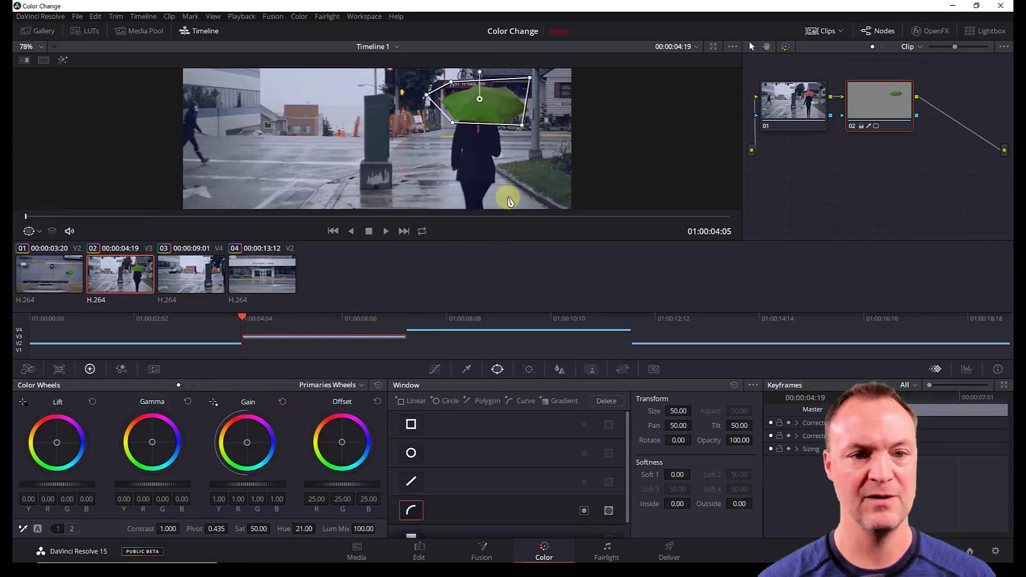
pyautogui.moveTo(523, 128); pyautogui.dragTo(546, 130)
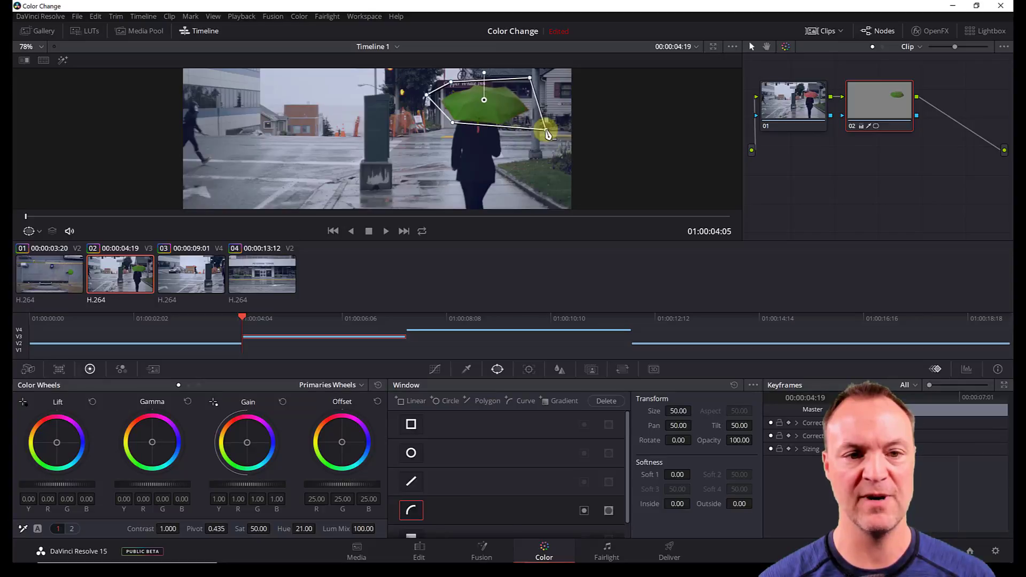
pyautogui.click(385, 232)
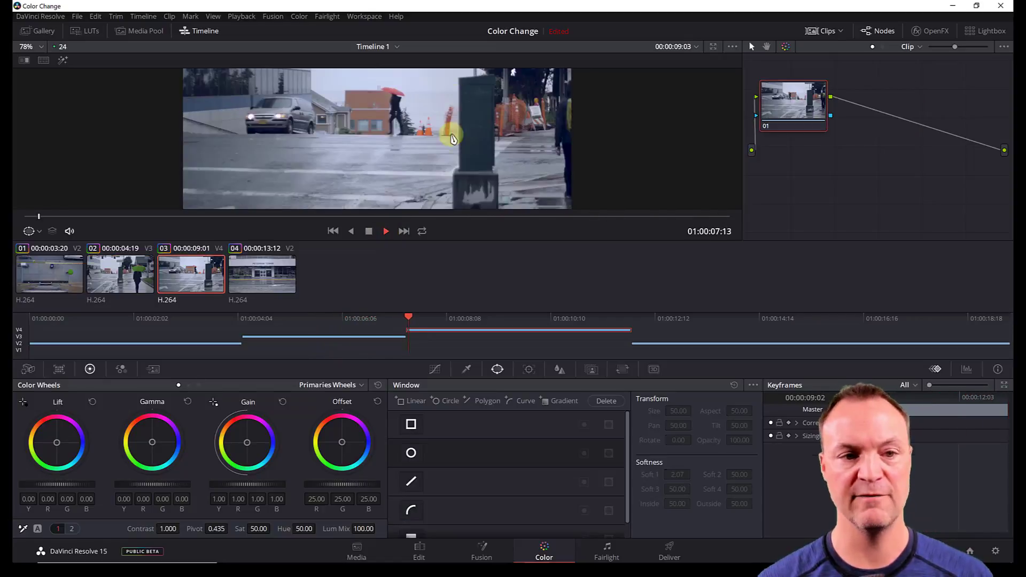
# Add Shared Node 1 after node 01 on clip 03, turning its umbrella green
pyautogui.click(368, 231)
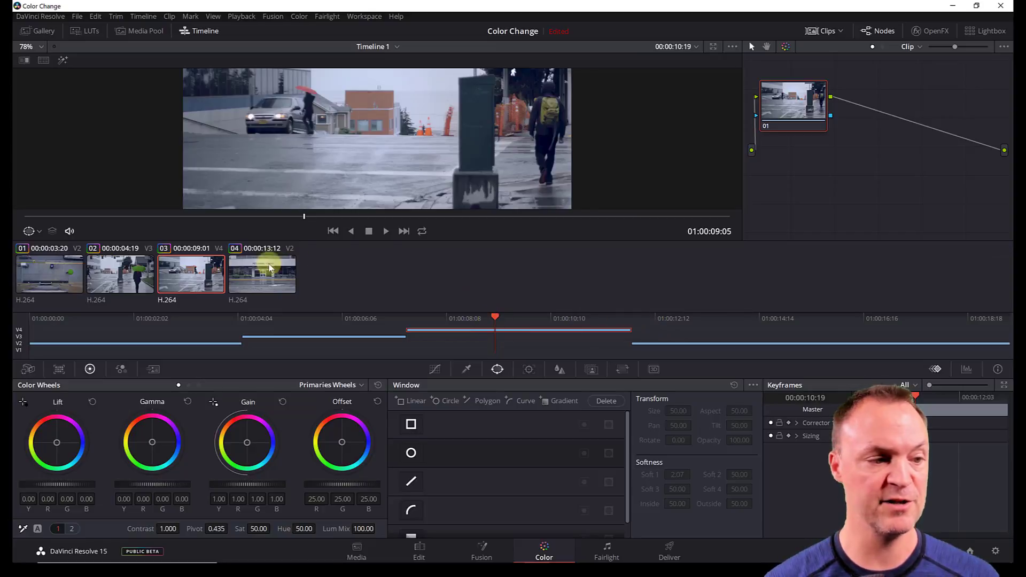
pyautogui.rightClick(808, 96)
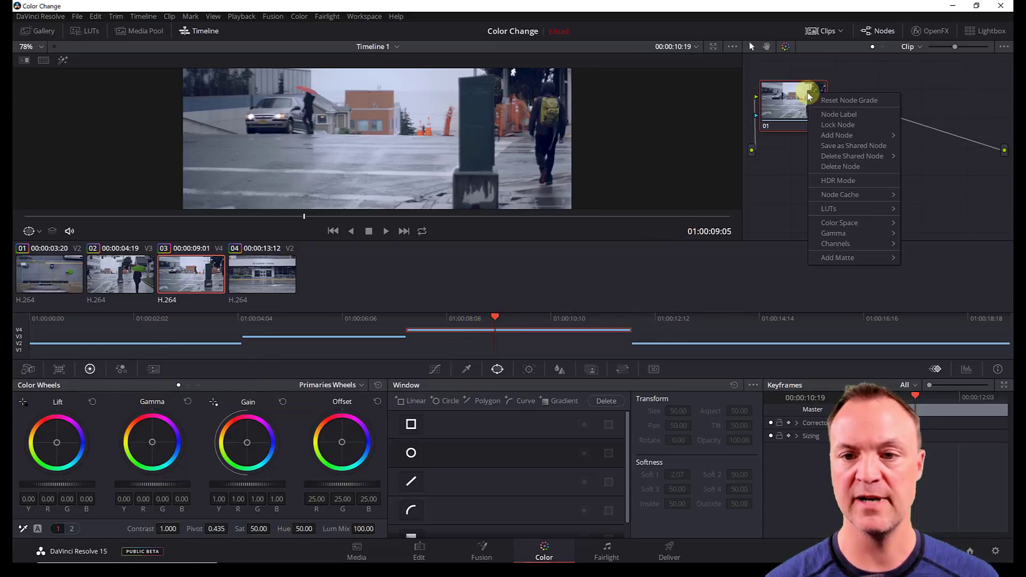
pyautogui.moveTo(841, 136)
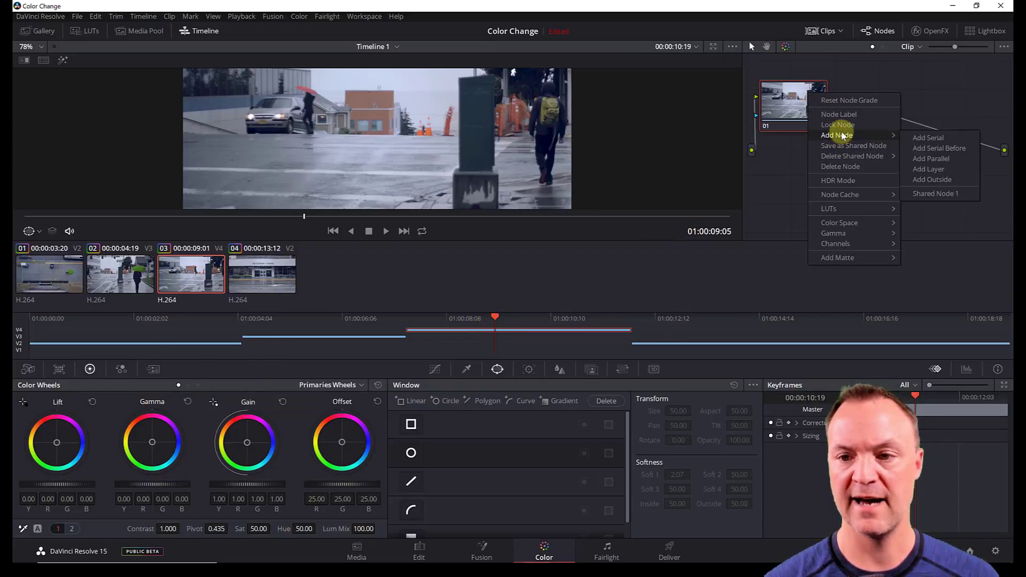
pyautogui.click(922, 192)
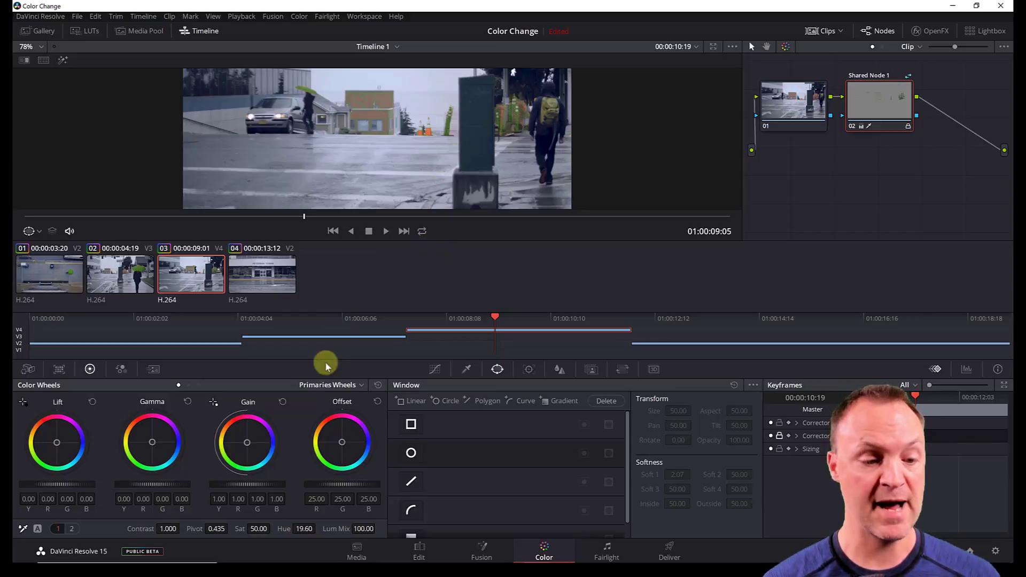
# Play Timeline 1 from near the start on the Edit page to preview the green umbrellas
pyautogui.click(419, 550)
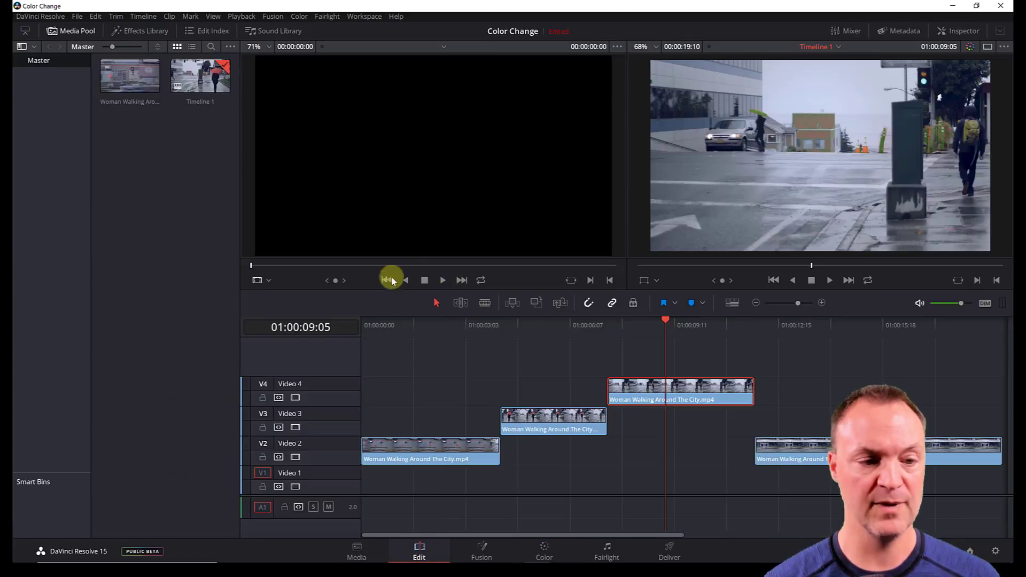
pyautogui.click(379, 323)
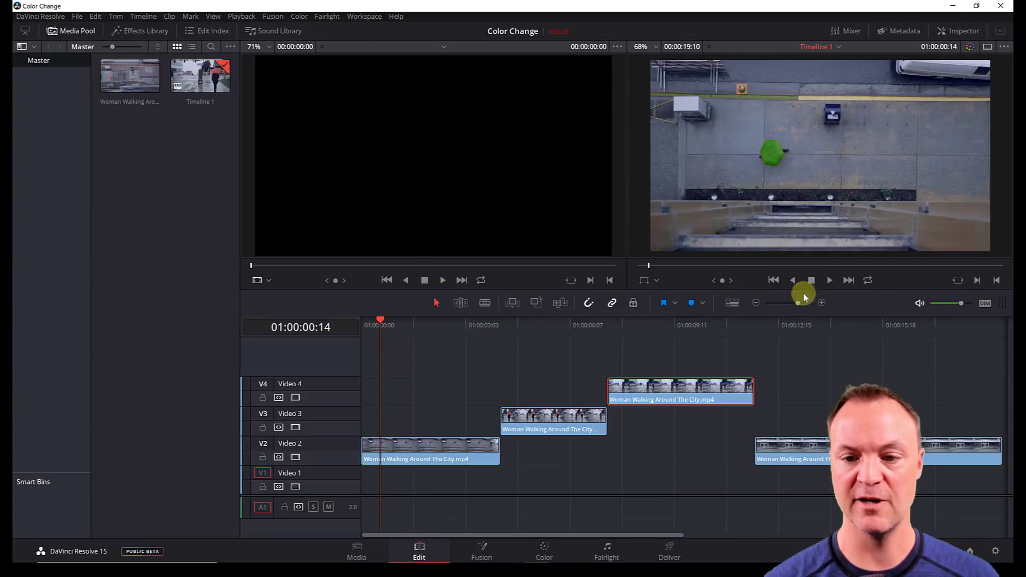
pyautogui.click(826, 281)
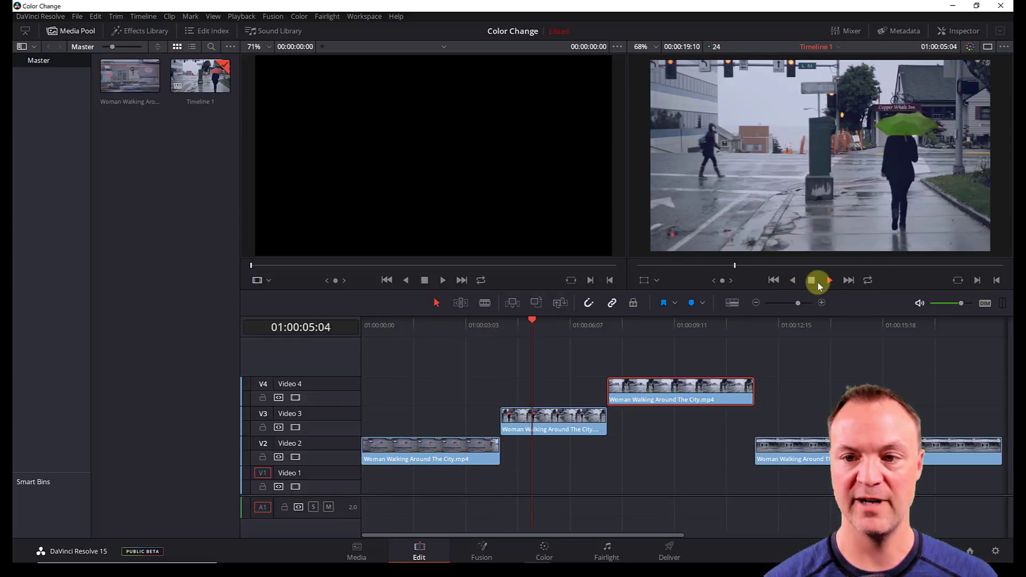
pyautogui.press('space')
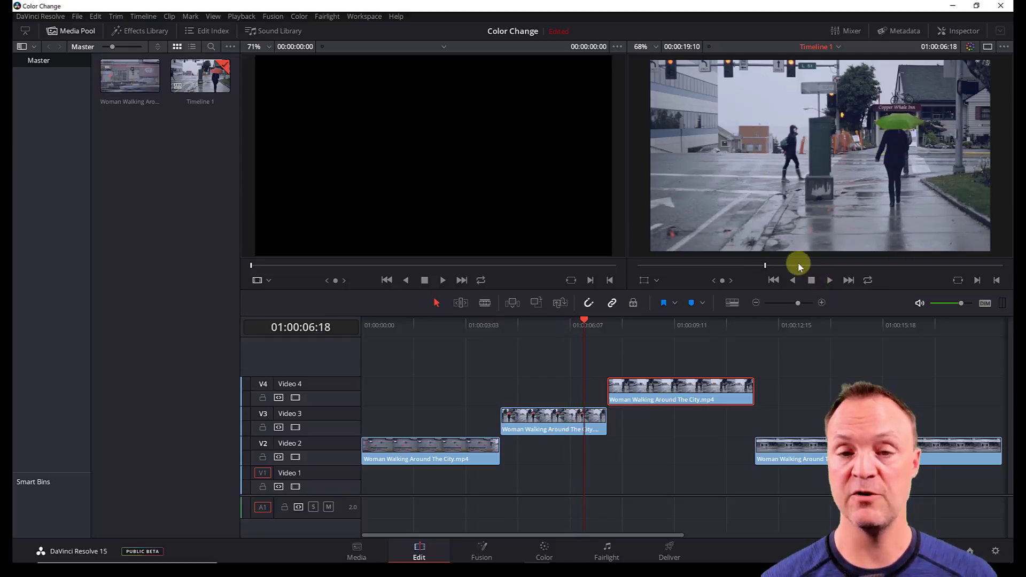